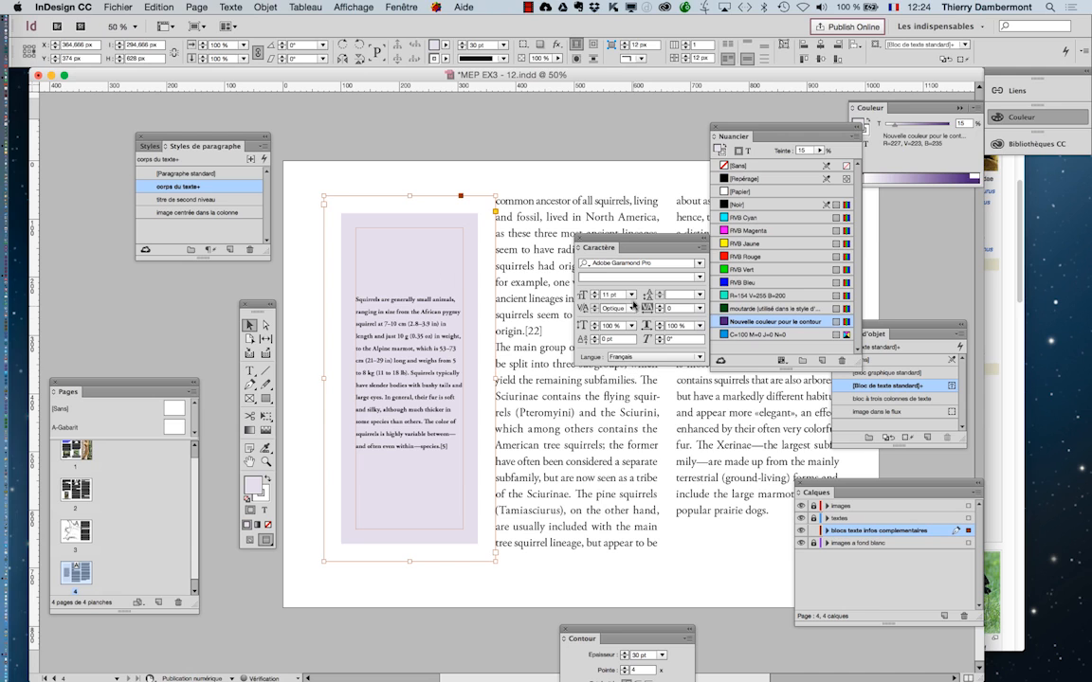
- Set the font size of the coloured sidebar block's text to 15 pt
left_click(596, 292)
left_click(595, 291)
left_click(595, 292)
left_click(595, 292)
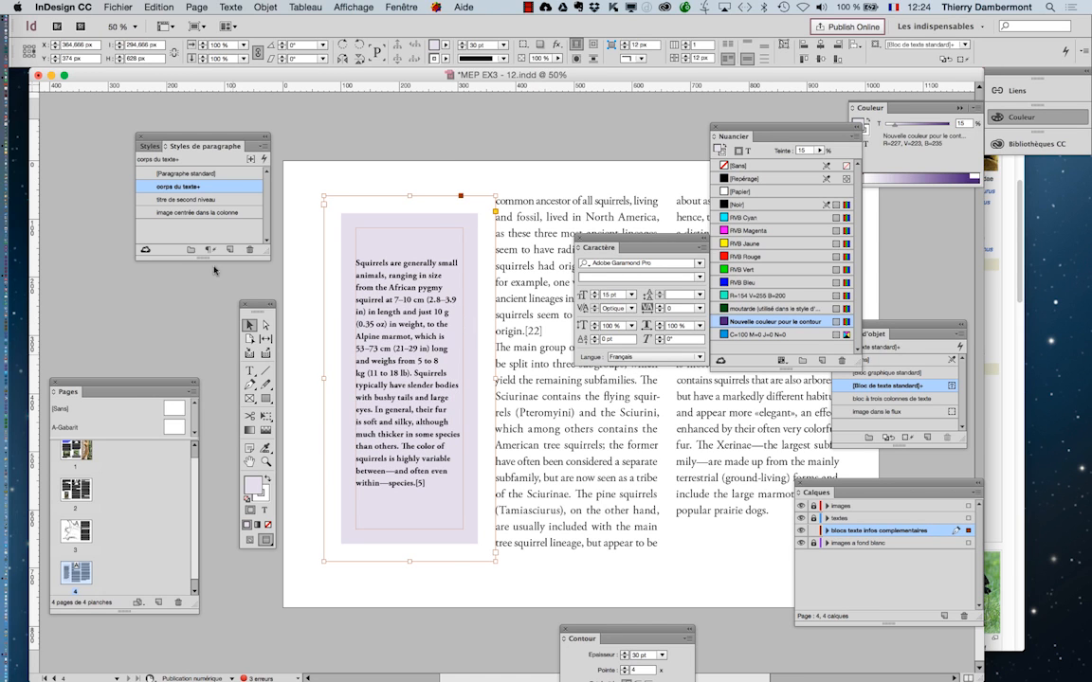
- Set the coloured text block's inset margins to 22 px on all four sides in the text frame options
left_click(265, 6)
left_click(354, 196)
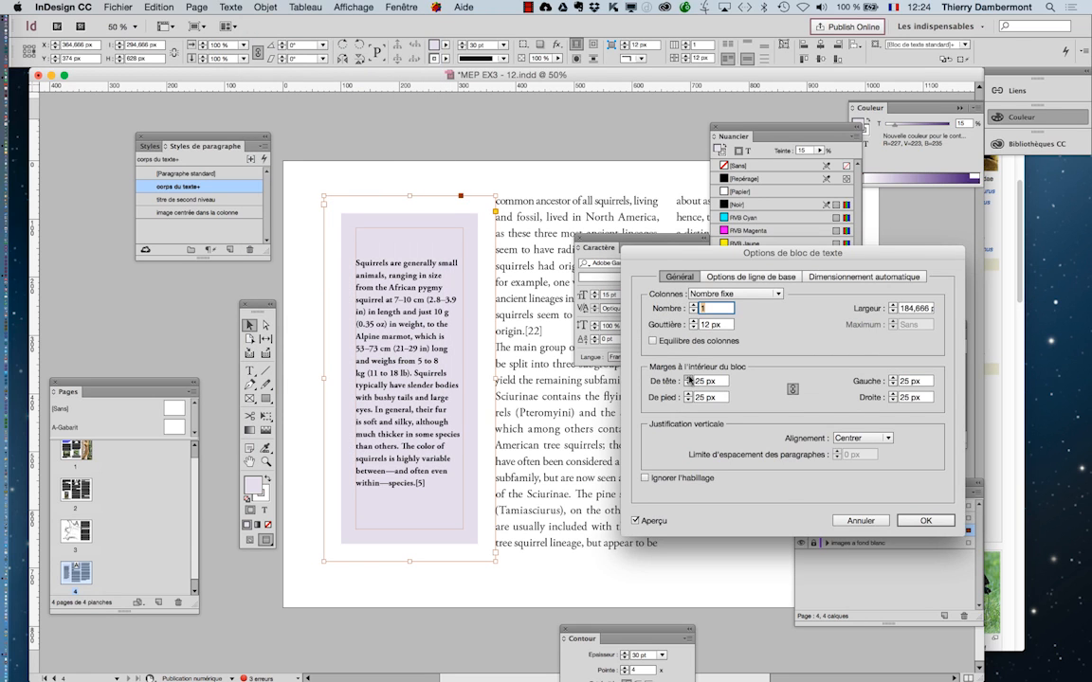
left_click(689, 378)
left_click(689, 379)
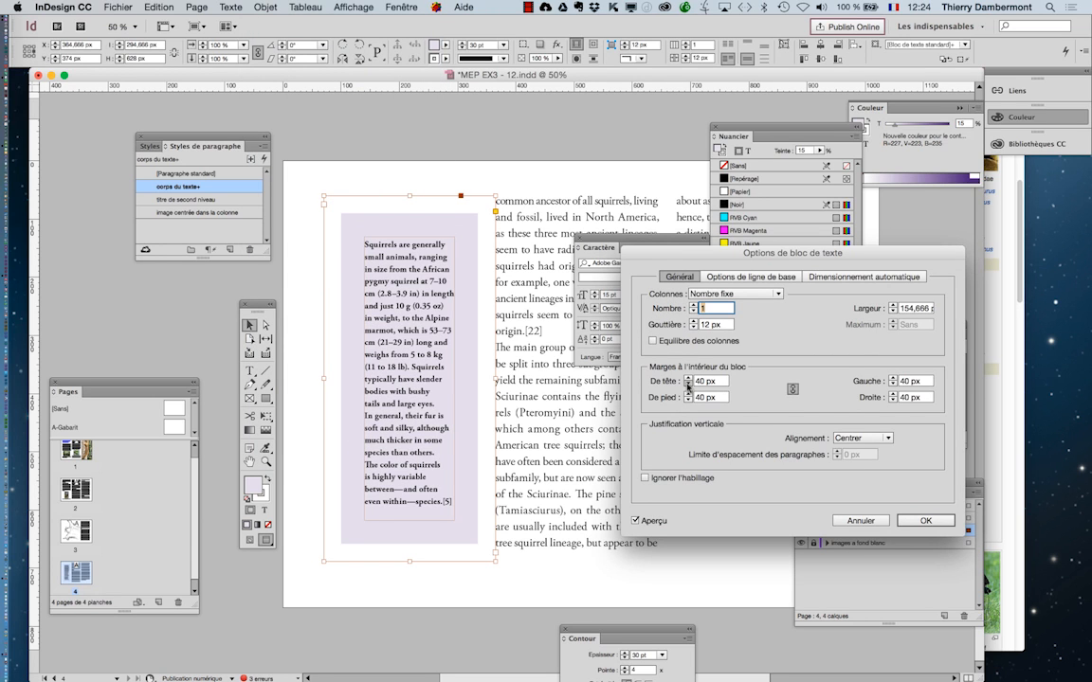
left_click(689, 385)
left_click(689, 384)
left_click(689, 385)
left_click(689, 385)
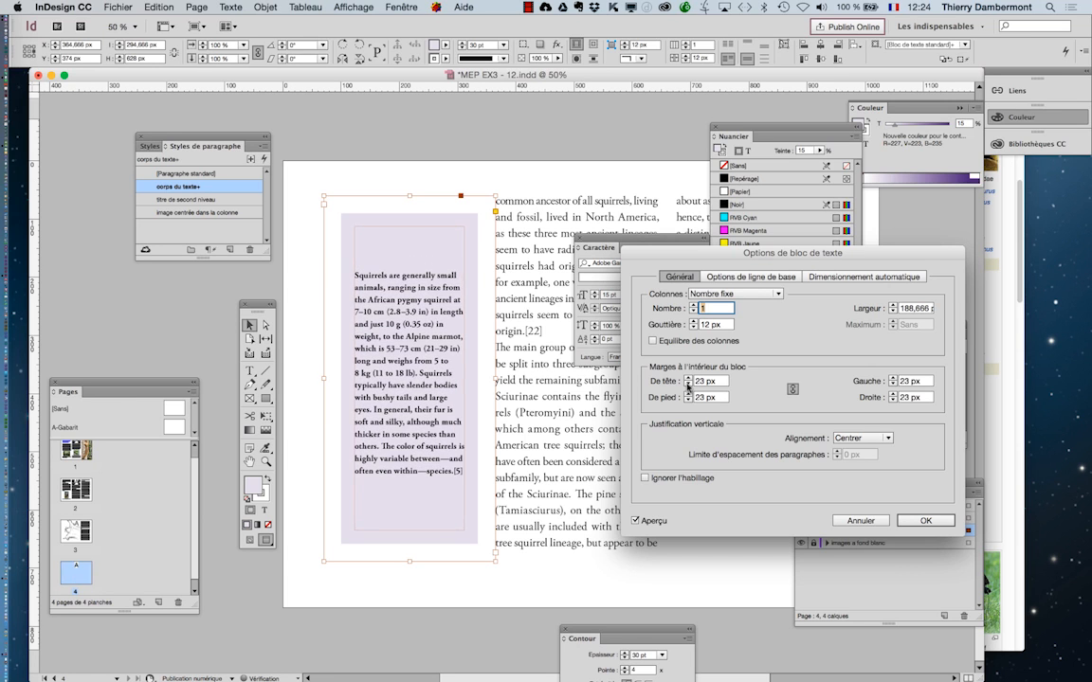
left_click(689, 385)
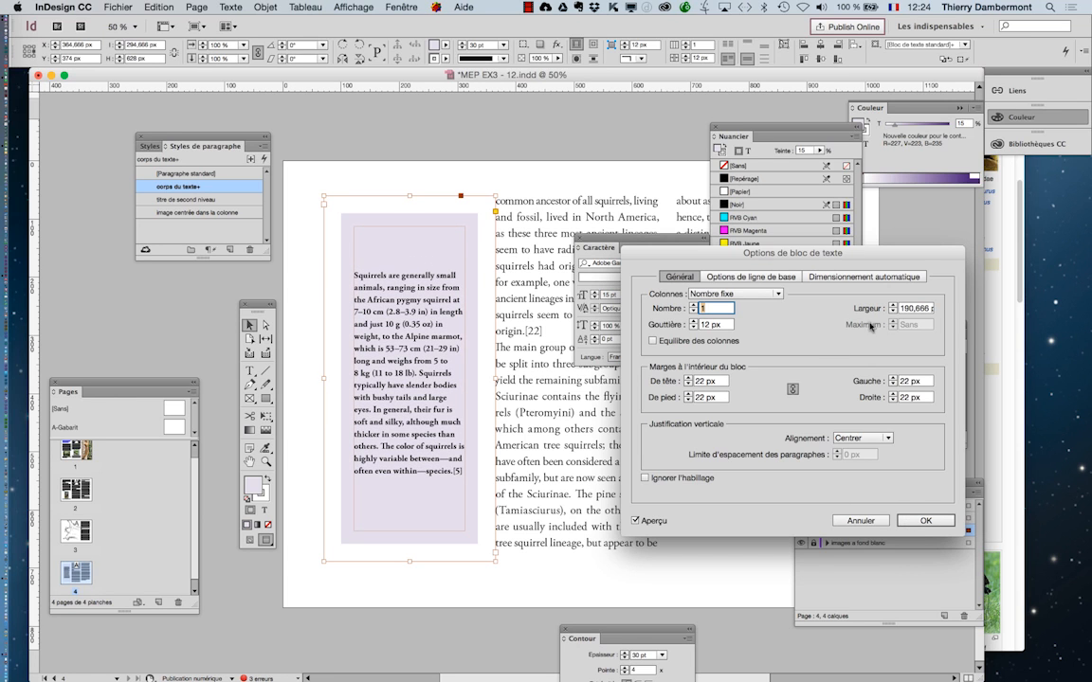
left_click(915, 521)
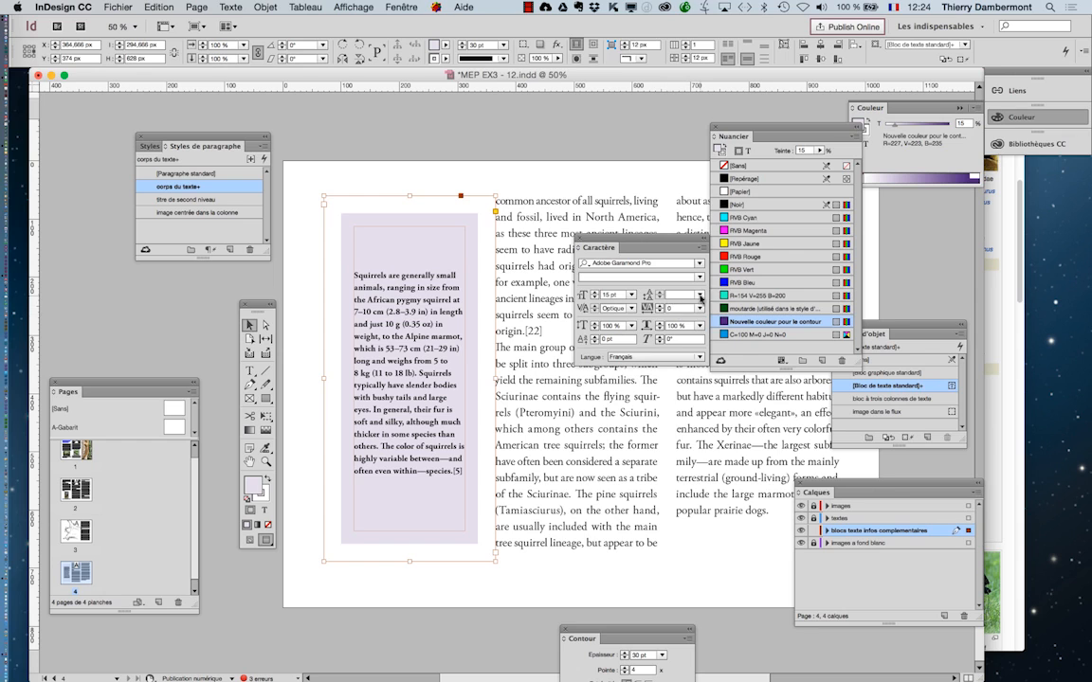
- Set the leading of the sidebar block's text to 28 pt
left_click(699, 308)
left_click(700, 421)
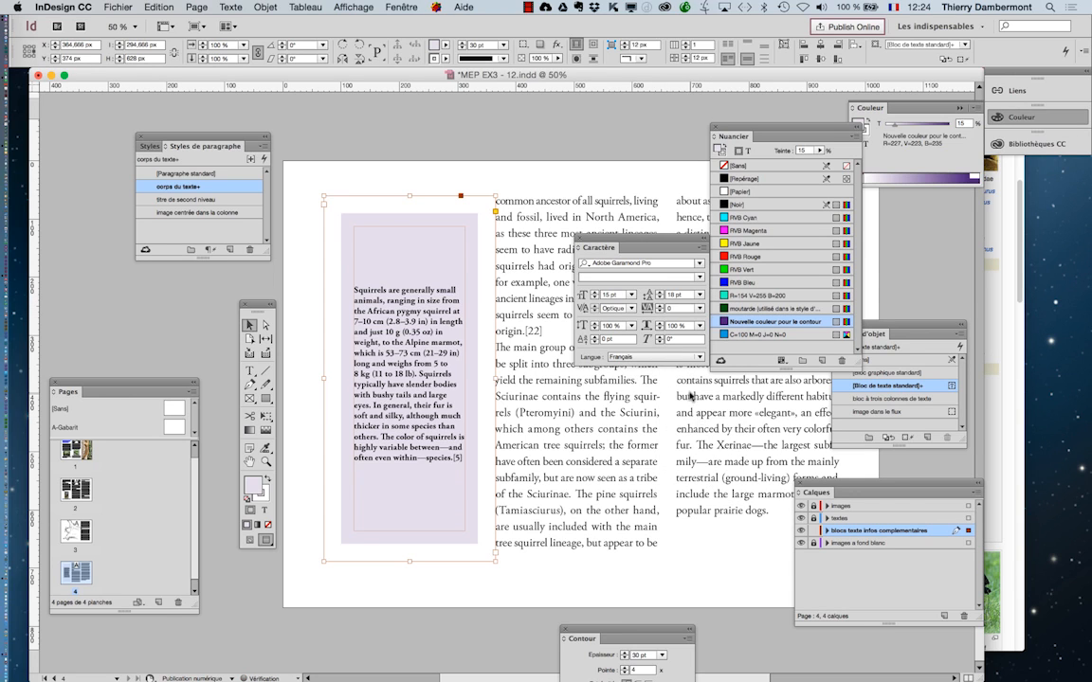
left_click(659, 293)
left_click(658, 293)
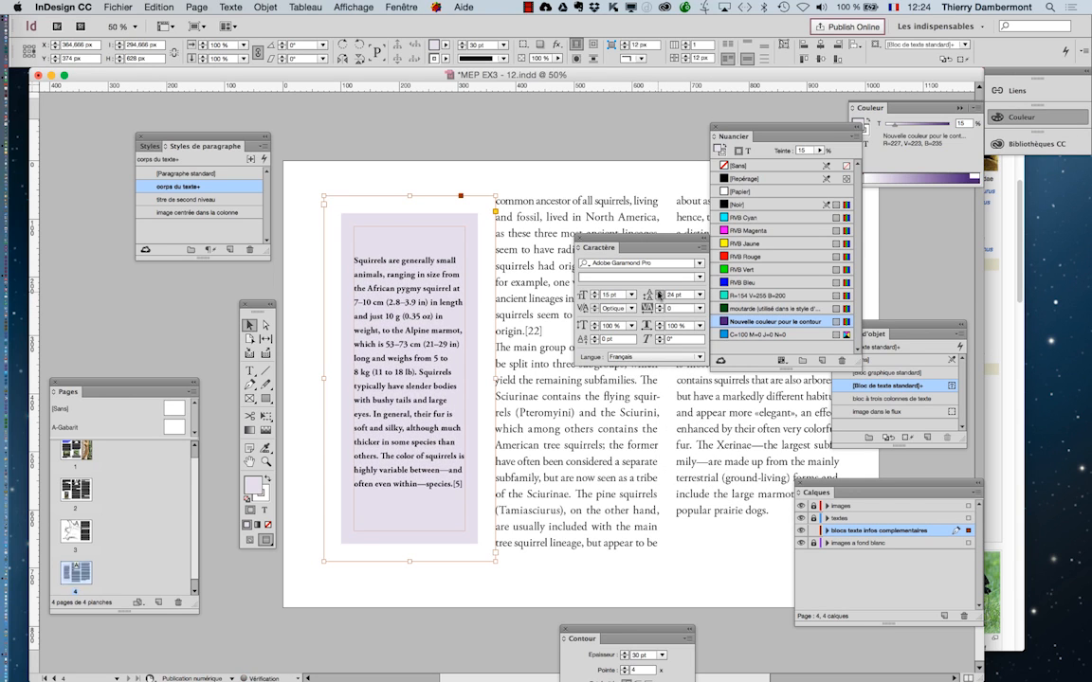
left_click(659, 293)
left_click(659, 293)
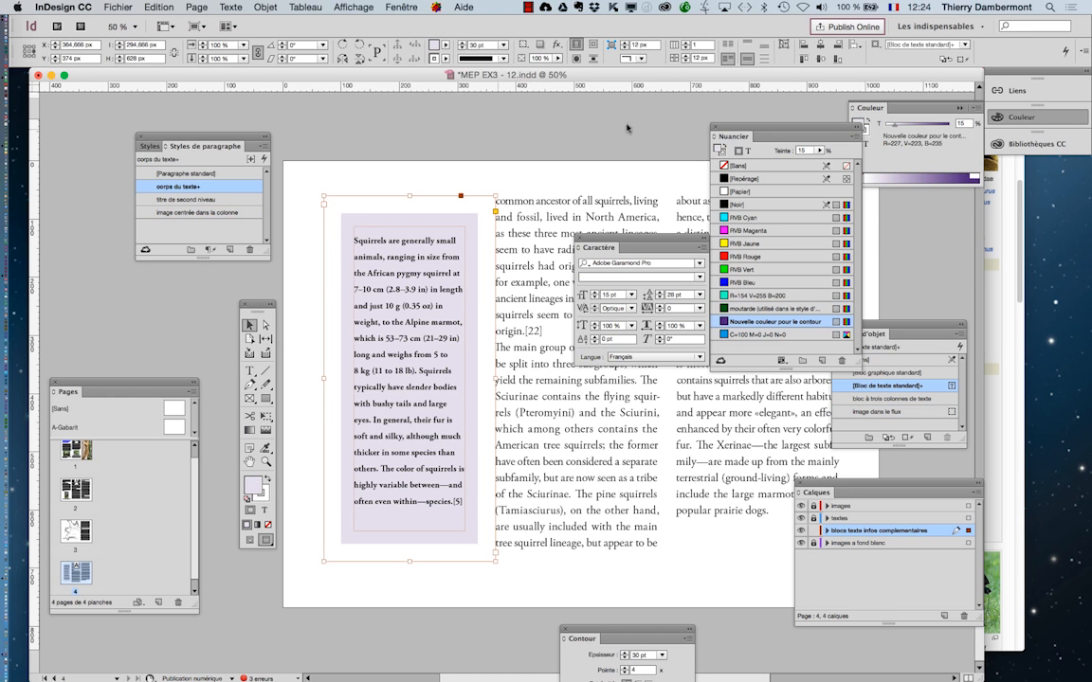
- Create an object style from the sidebar block named "bloc coloré sur le côté", based on [Sans]
left_click_drag(775, 132, 359, 597)
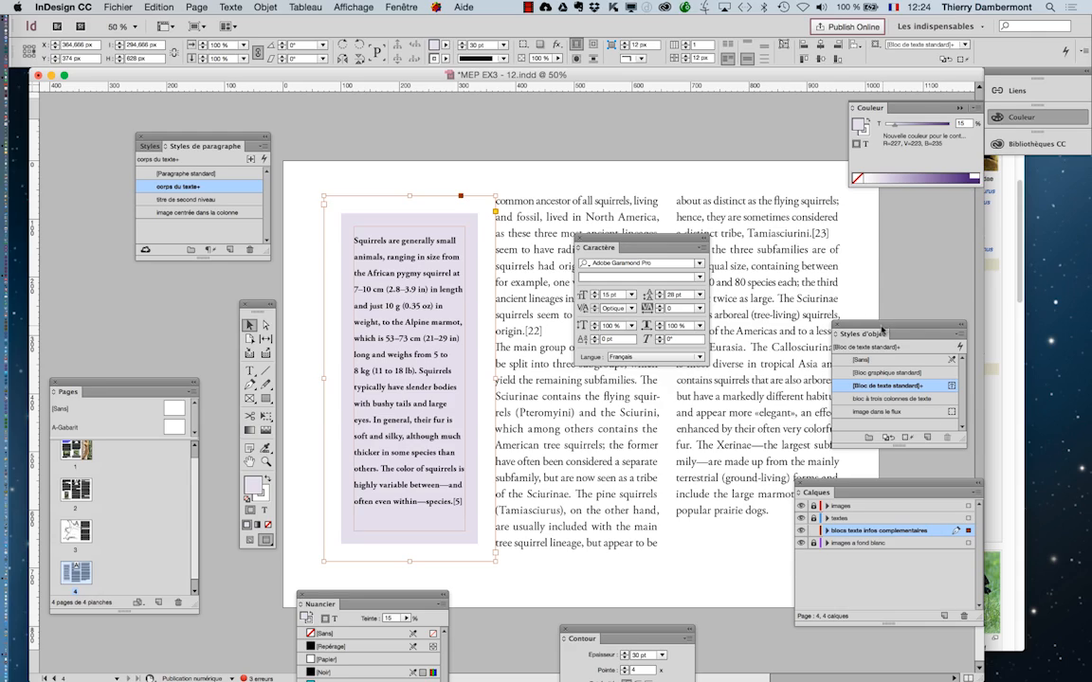
left_click_drag(881, 331, 576, 105)
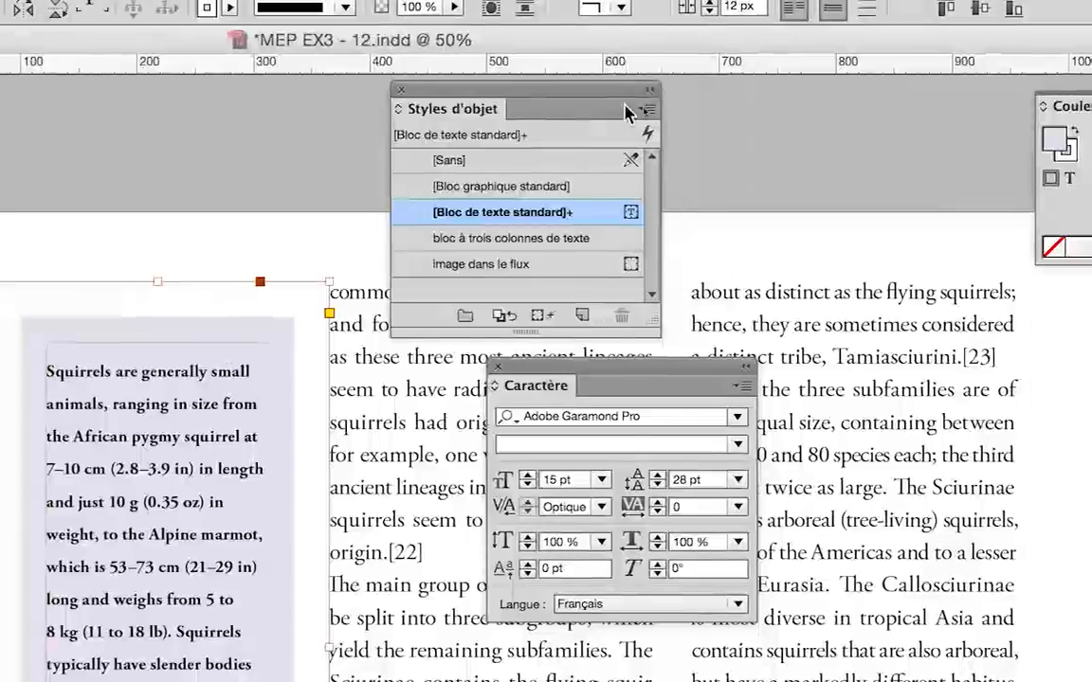
left_click(654, 110)
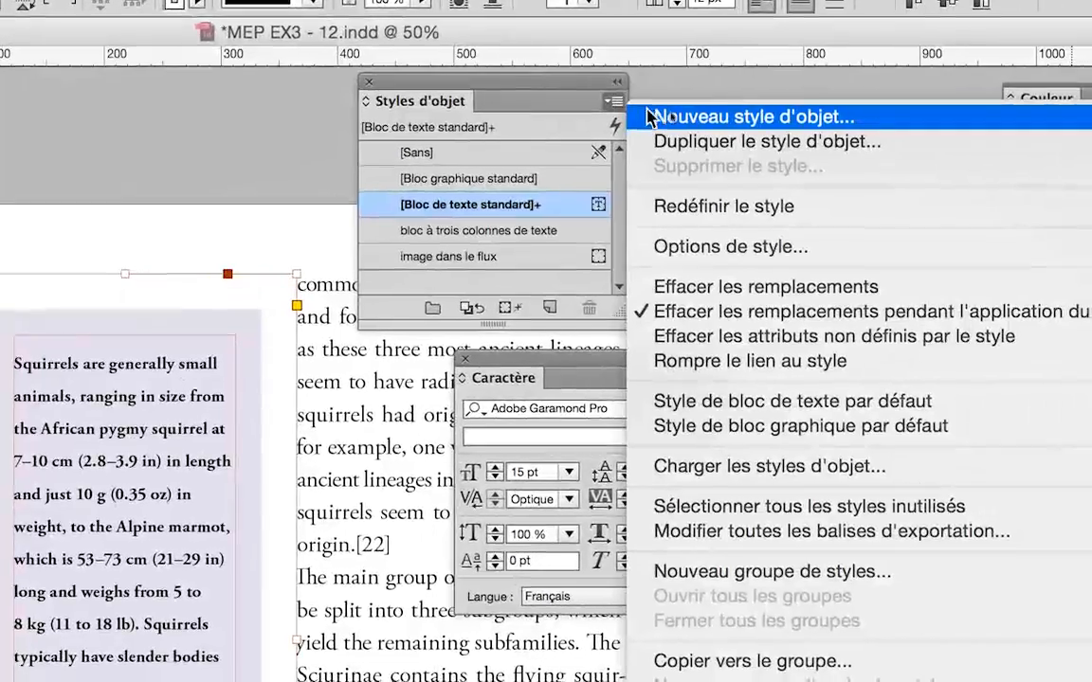
left_click(669, 123)
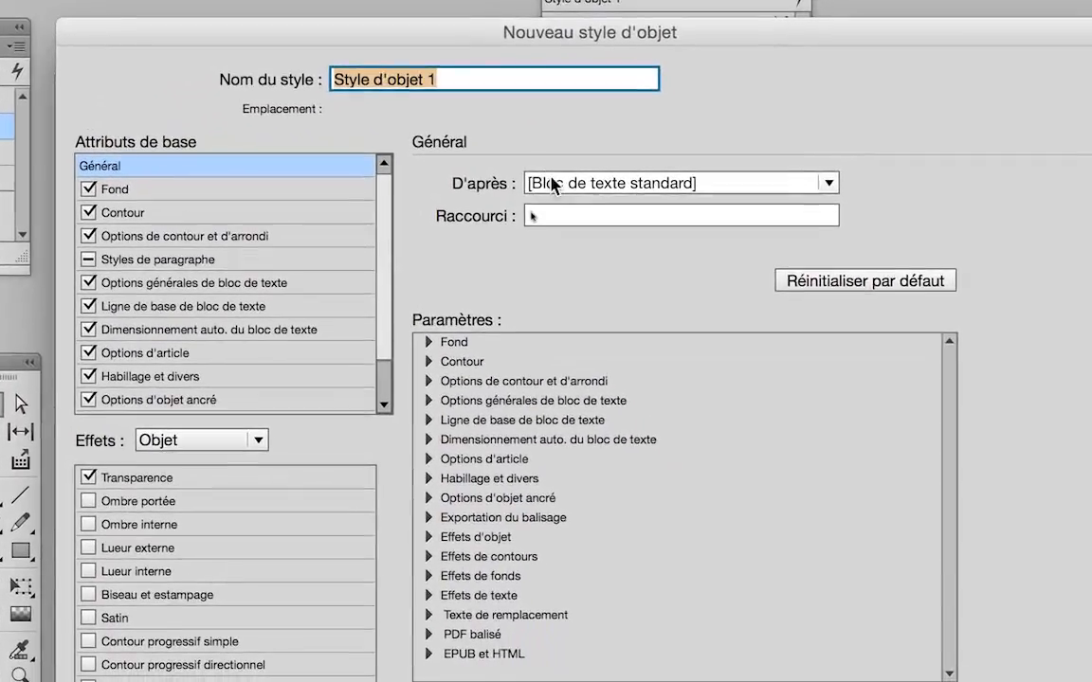
left_click(603, 251)
left_click(612, 285)
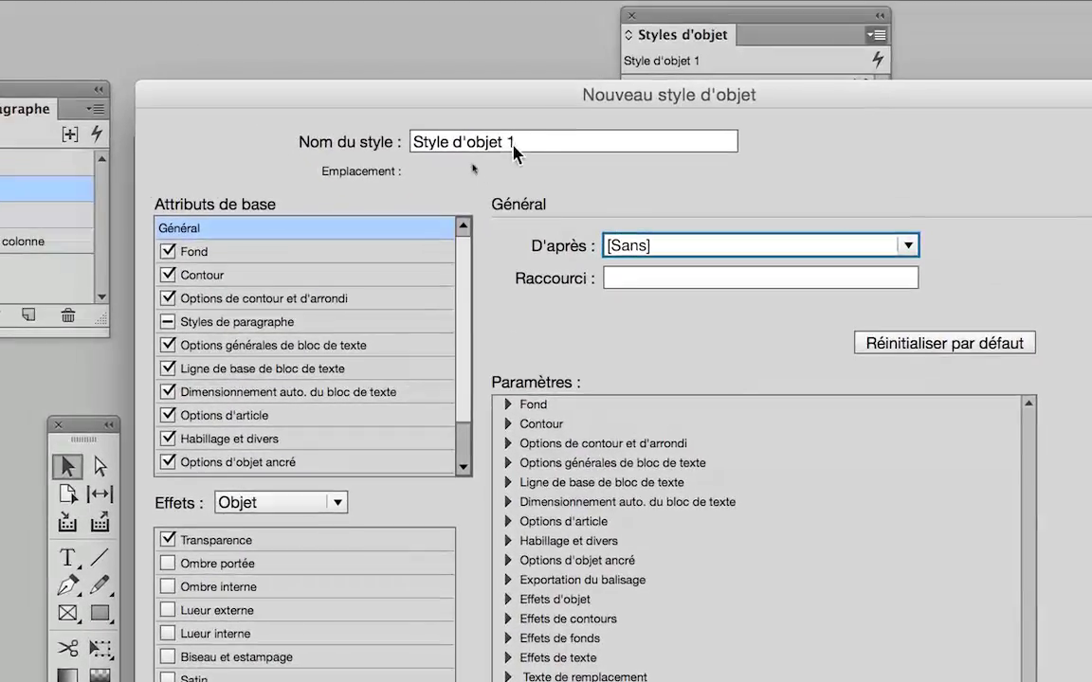
left_click_drag(516, 151, 413, 145)
type("bloc col")
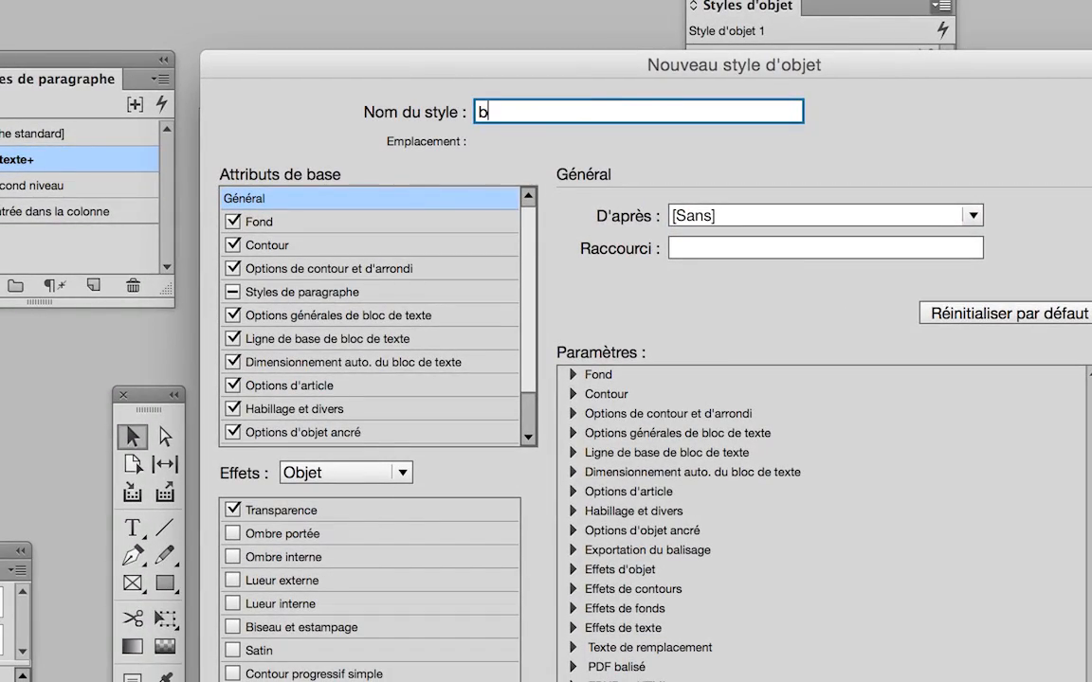
type("oré sur le côté")
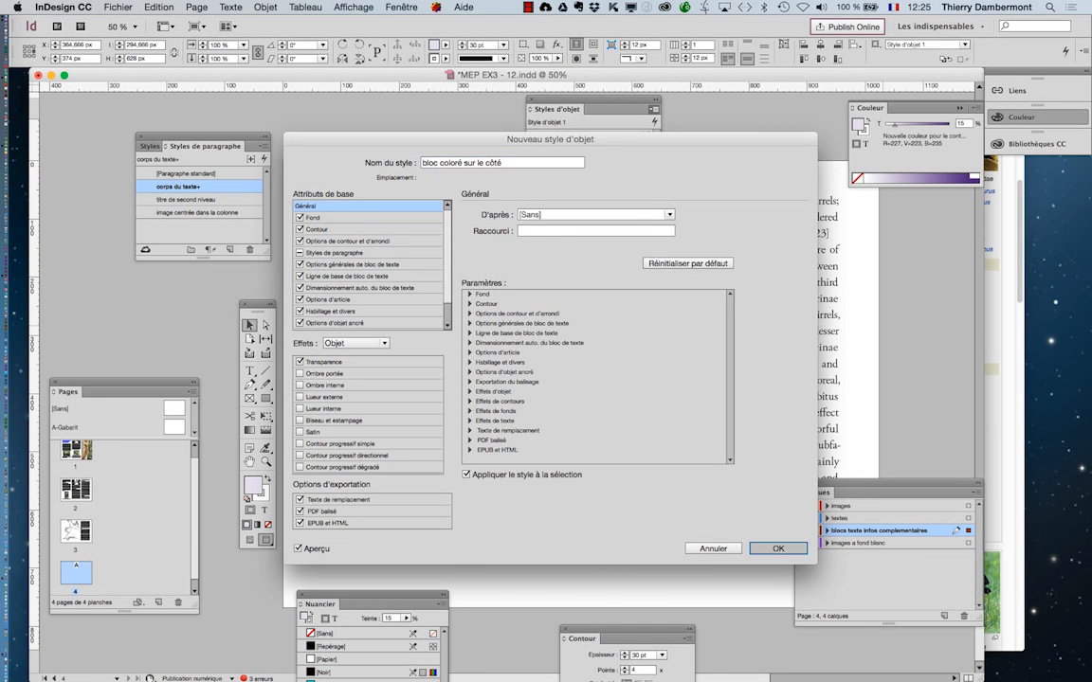
key("Return")
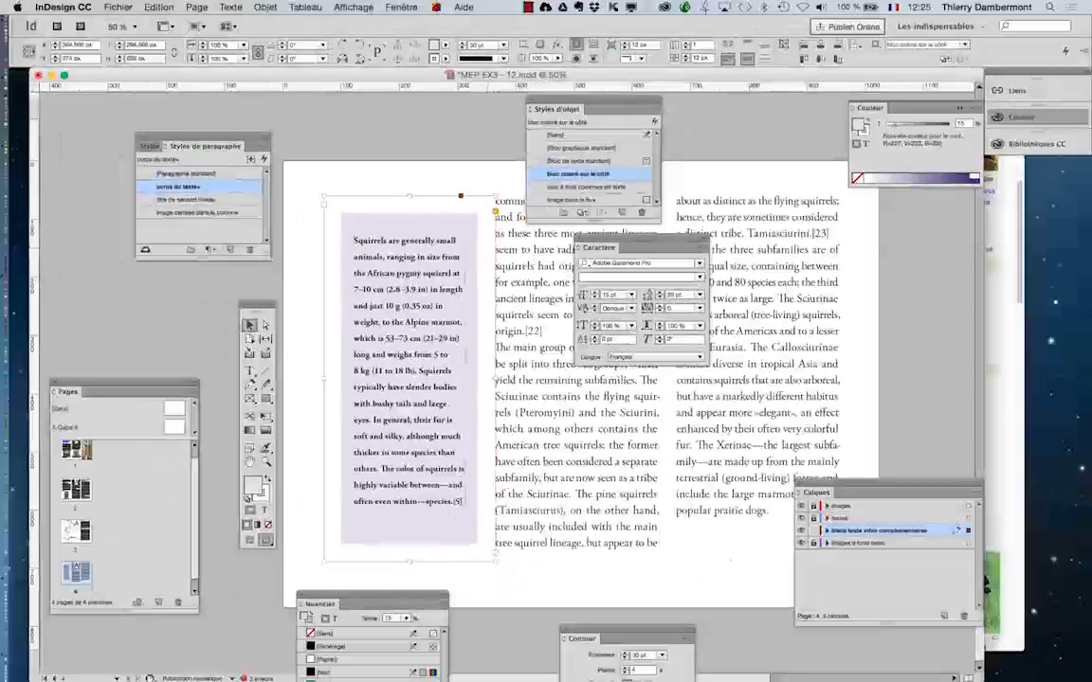
- Switch to TextEdit, read the layout instructions about page 4 and nested coloured text blocks, and close the document
key("super+Tab")
key("super+Tab")
key("super+Tab")
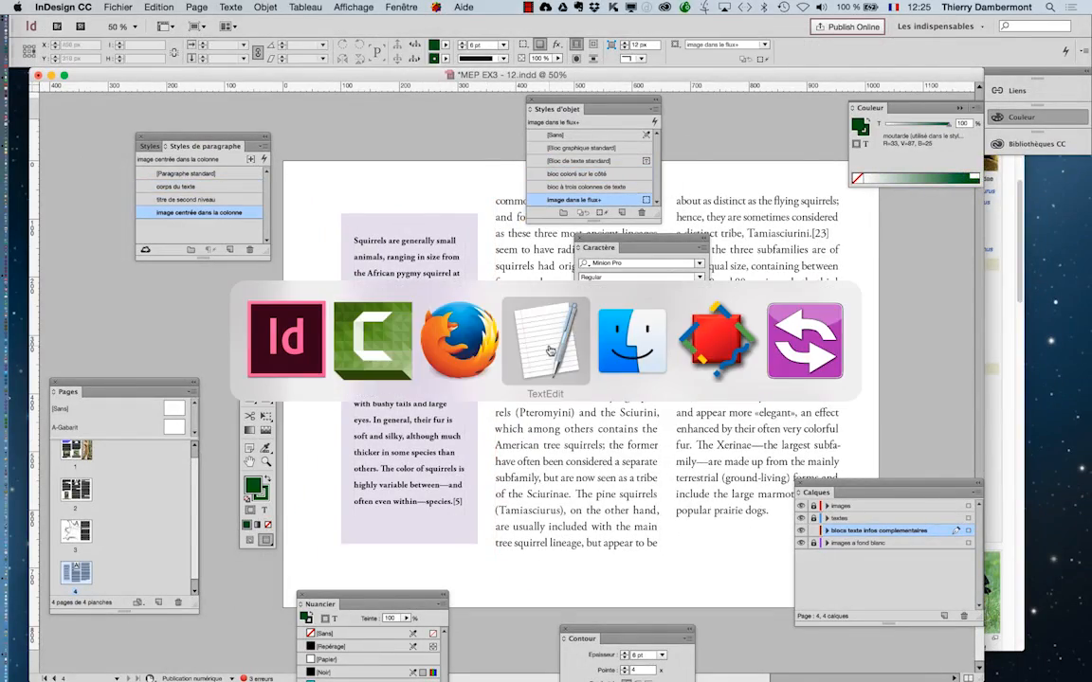
left_click(474, 362)
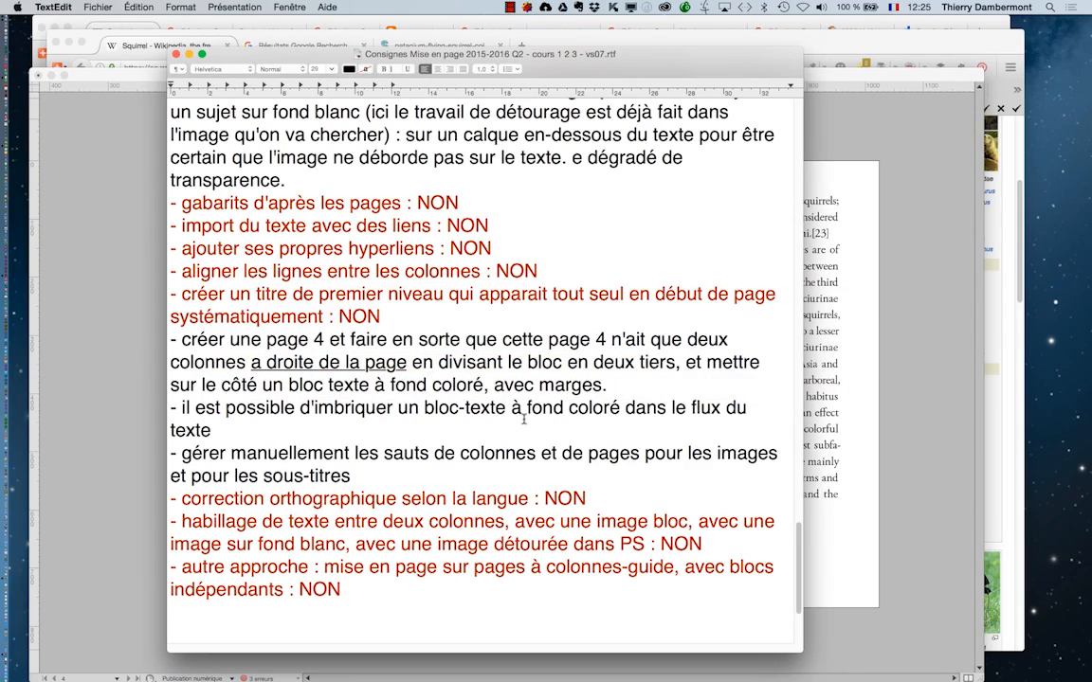
scroll(523, 419, "down", 1)
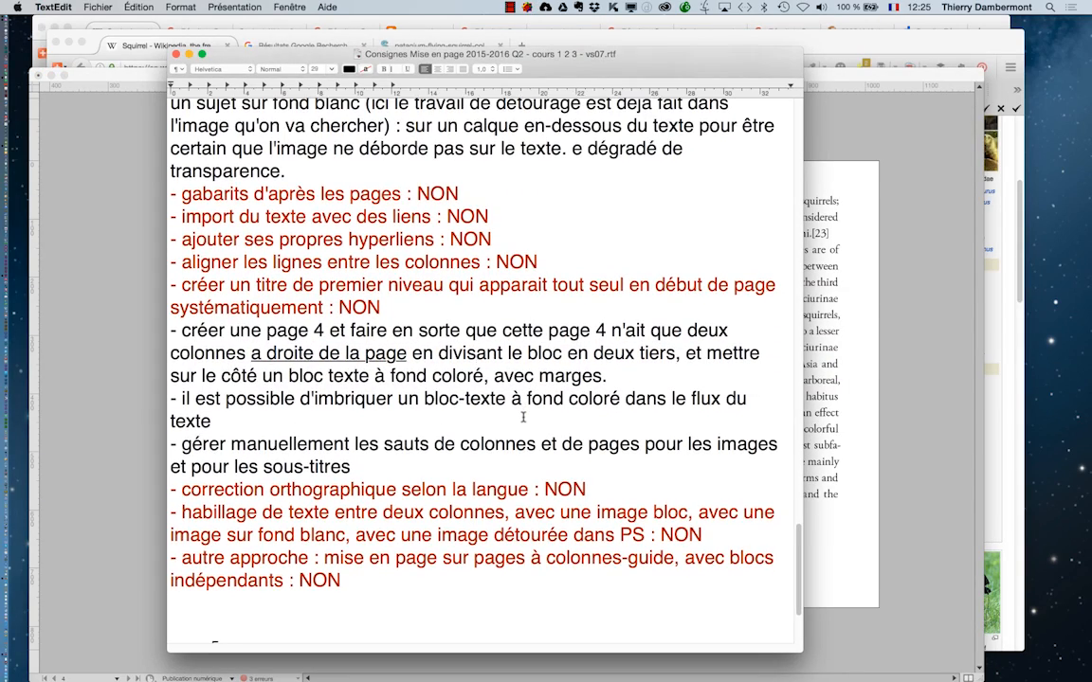
scroll(523, 417, "down", 3)
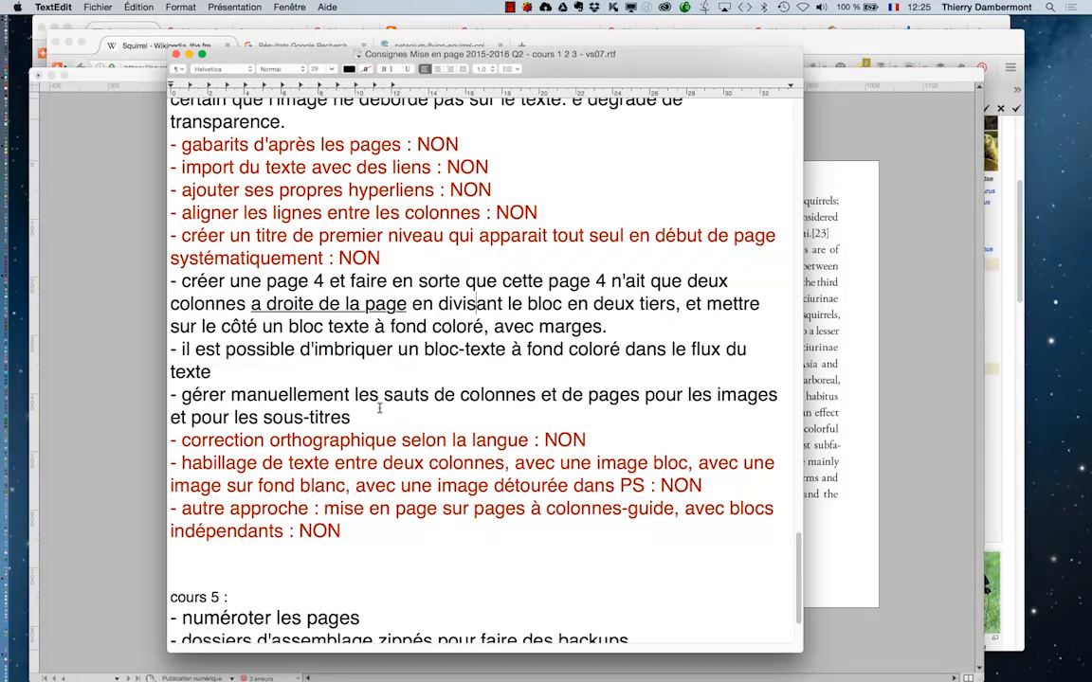
left_click(176, 54)
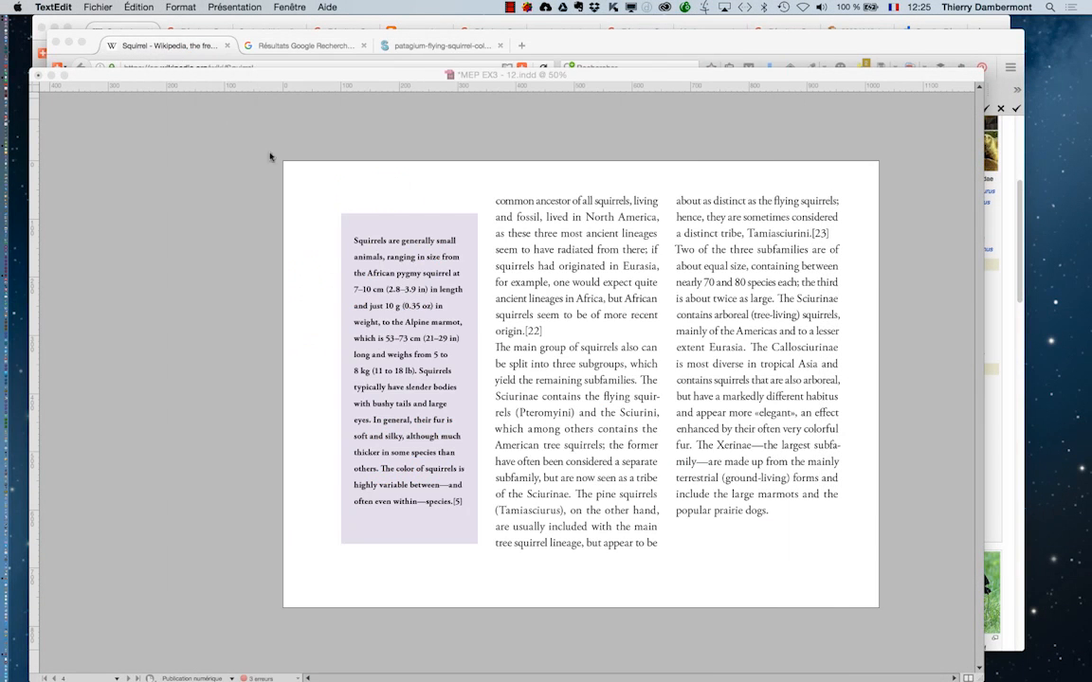
- Return to page 4 in InDesign, clear the tools and paragraph styles away from the coloured block, and use normal screen mode
key("super+minus")
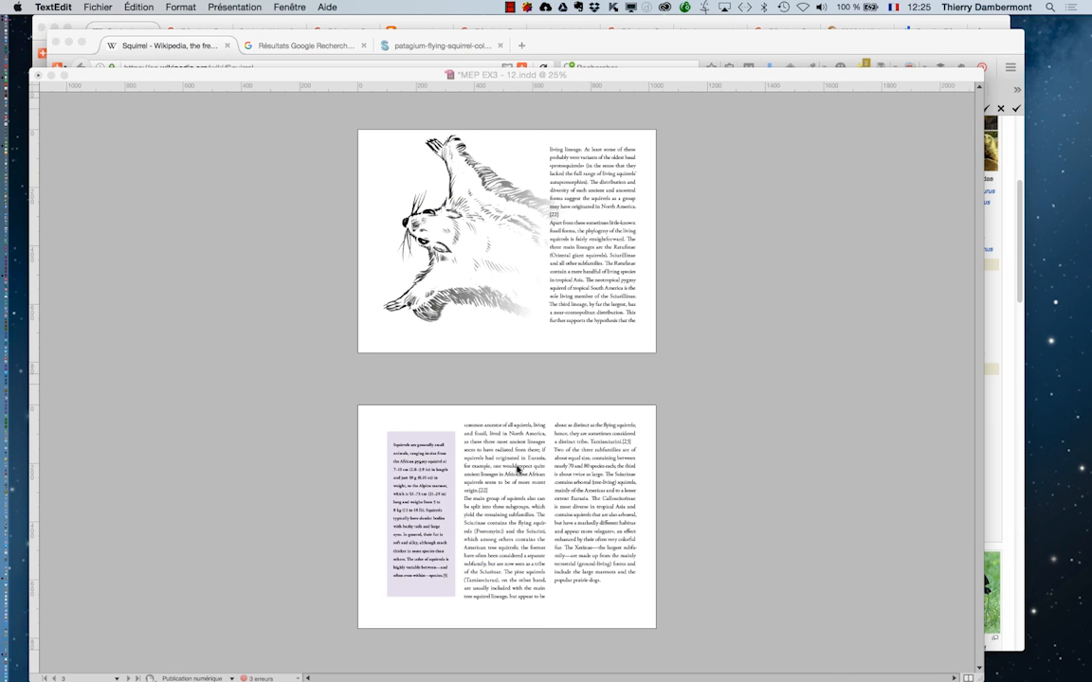
key("super+equal")
scroll(532, 468, "down", 5)
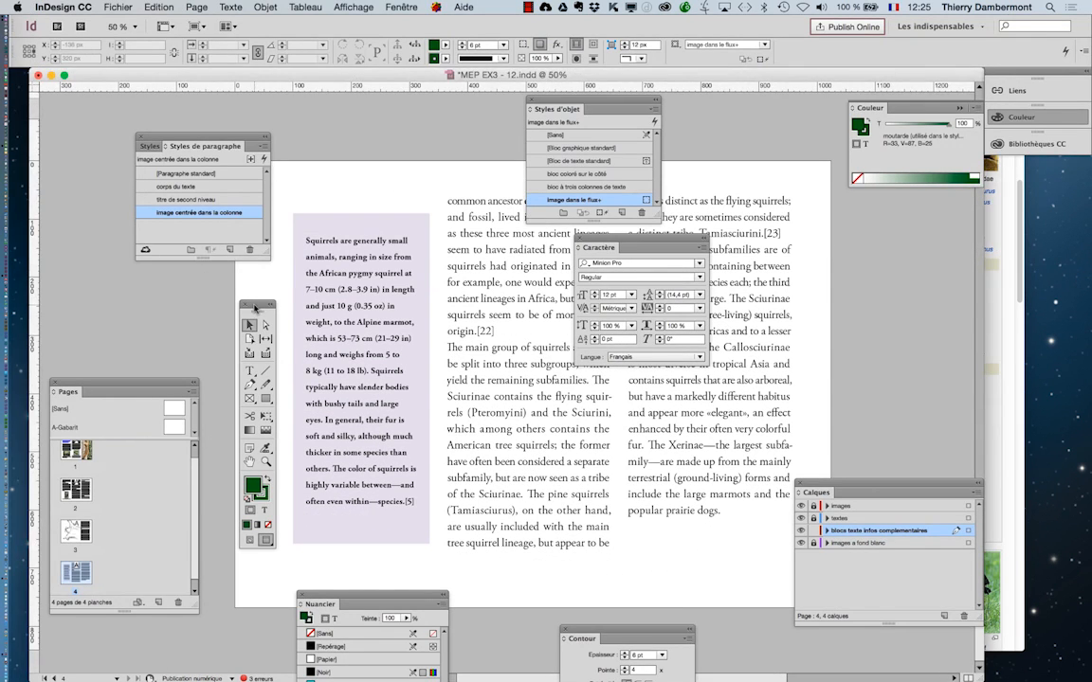
left_click_drag(59, 107, 66, 106)
left_click_drag(204, 137, 747, 427)
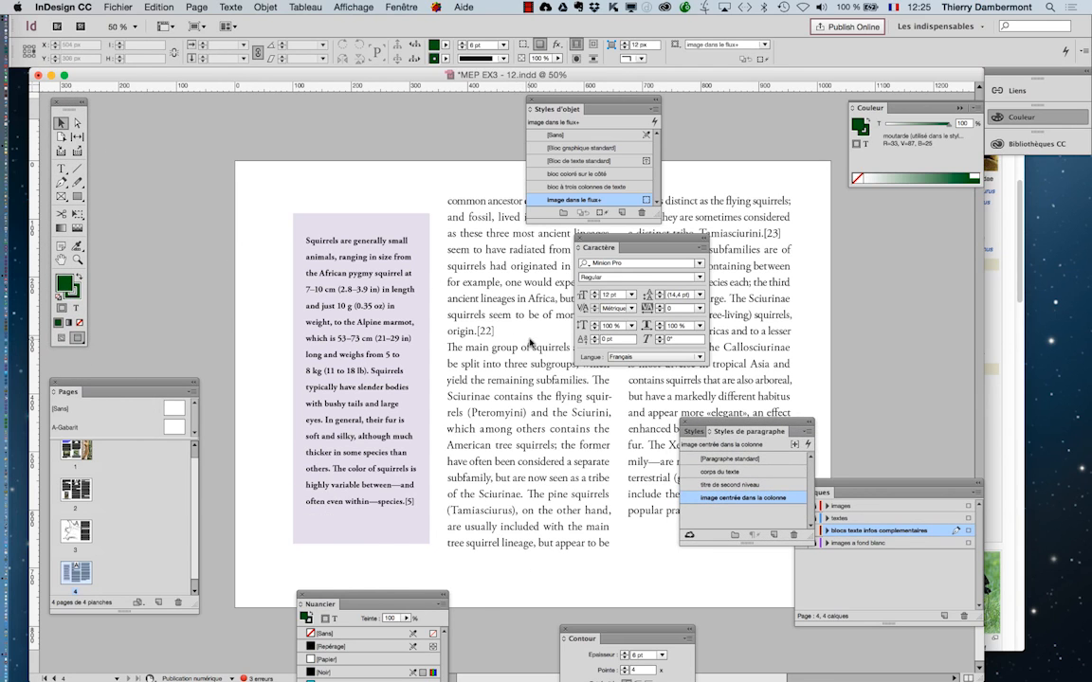
left_click(61, 338)
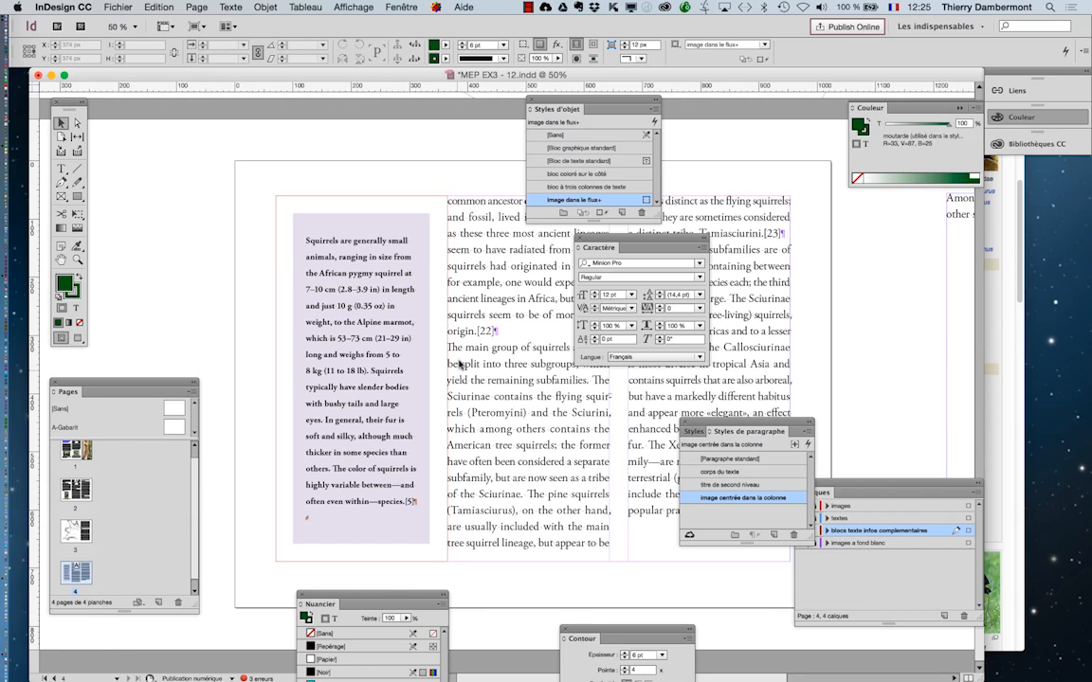
- Draw an empty text frame of about 192 × 194 px on the pasteboard beside page 4
key("t")
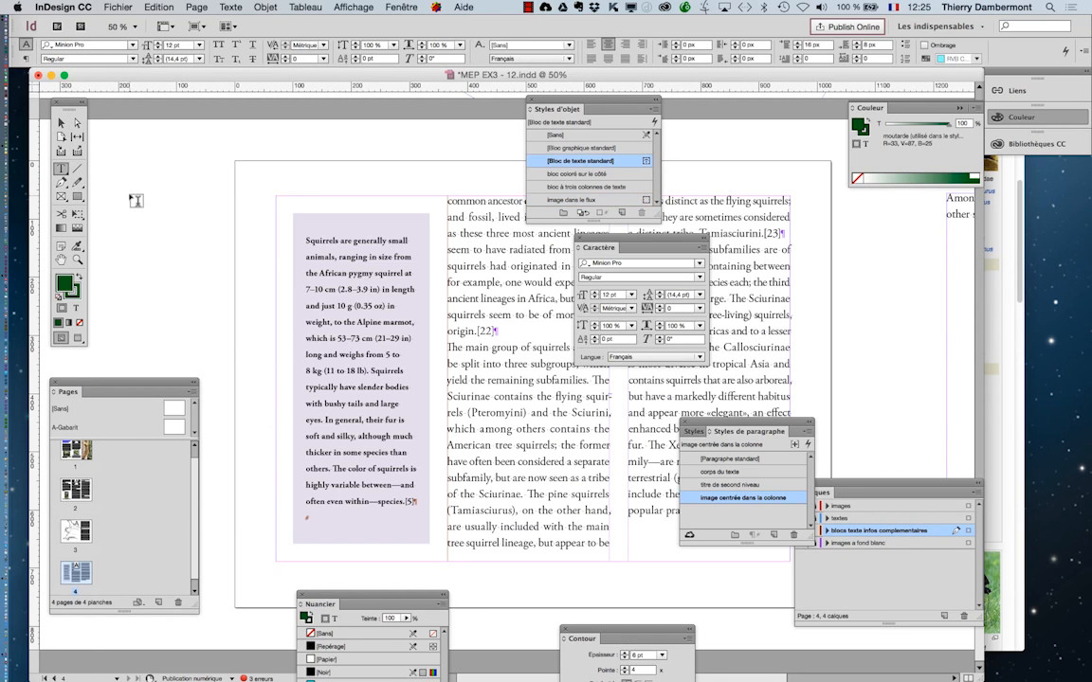
left_click_drag(111, 177, 222, 290)
left_click(60, 122)
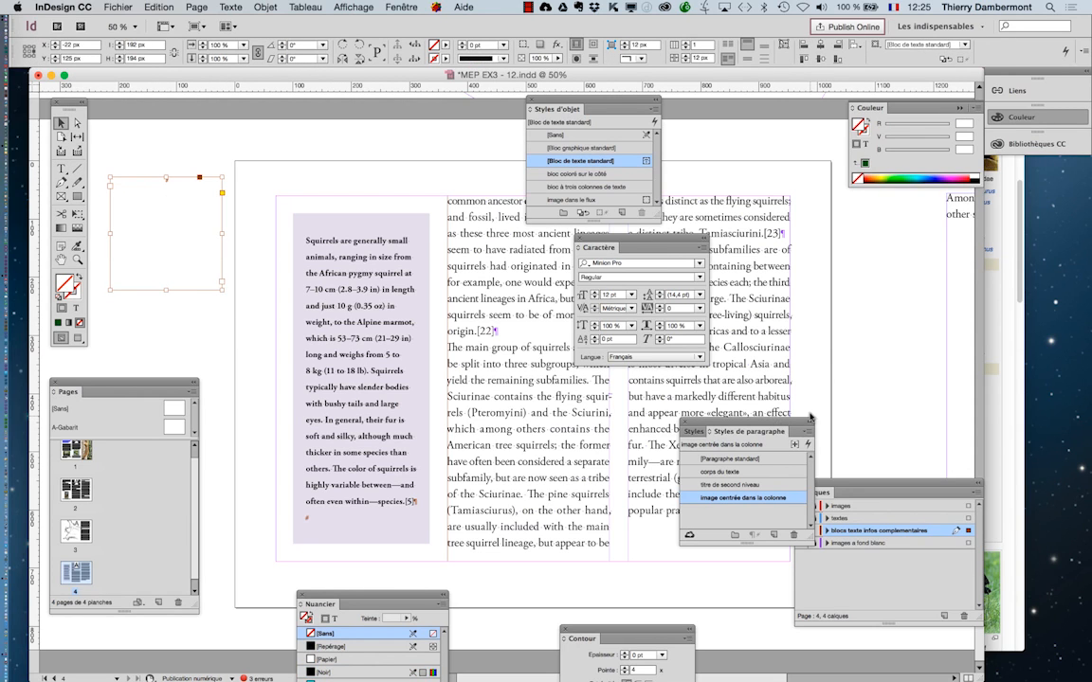
- Apply the object style "bloc coloré sur le côté" to the new empty text frame
left_click_drag(568, 116, 290, 141)
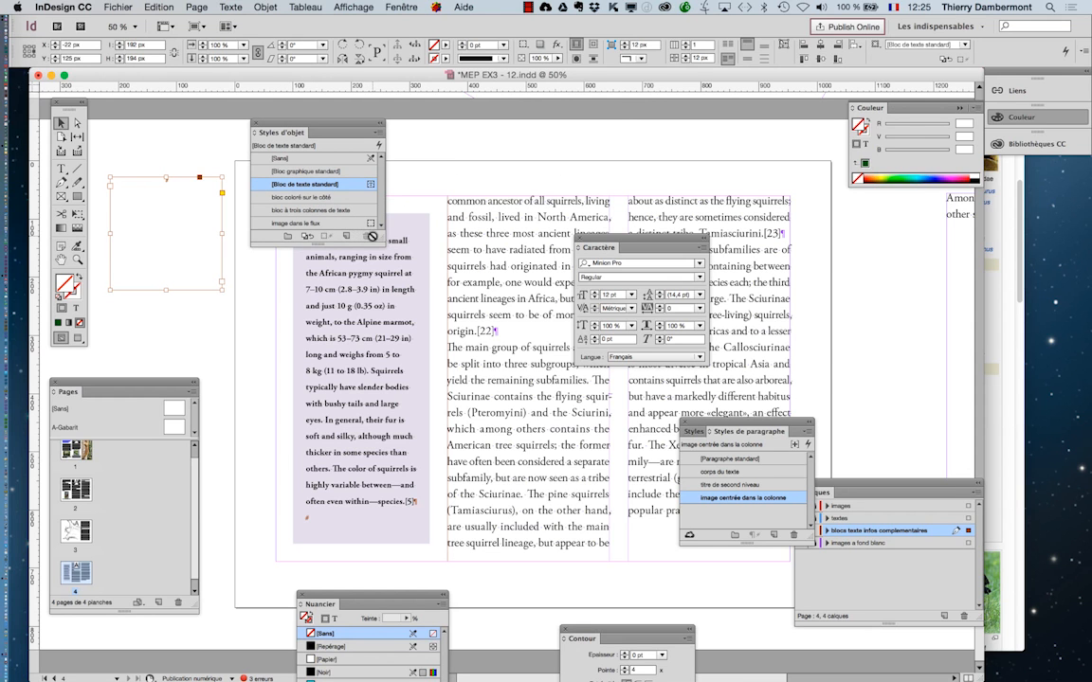
left_click_drag(380, 242, 401, 322)
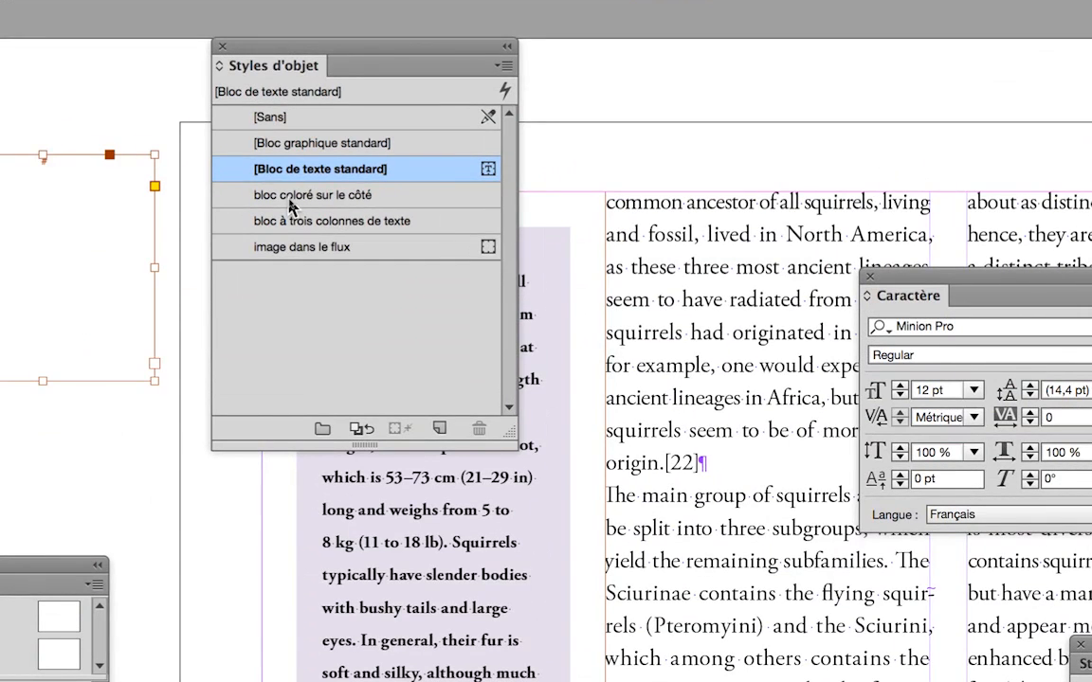
left_click(288, 198)
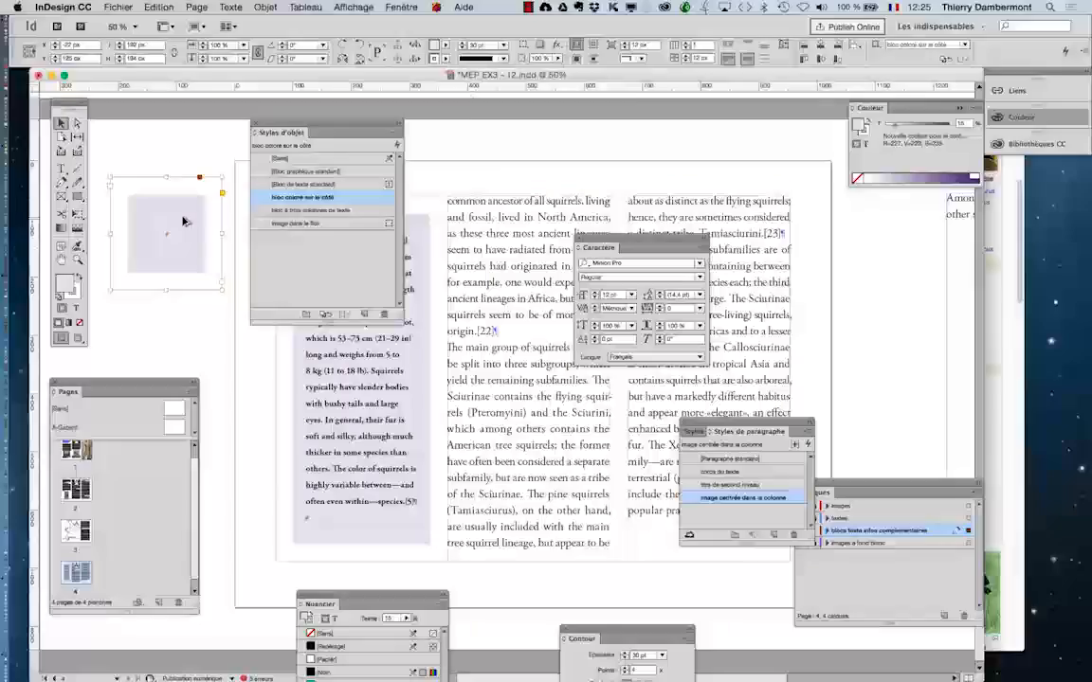
left_click_drag(314, 129, 694, 154)
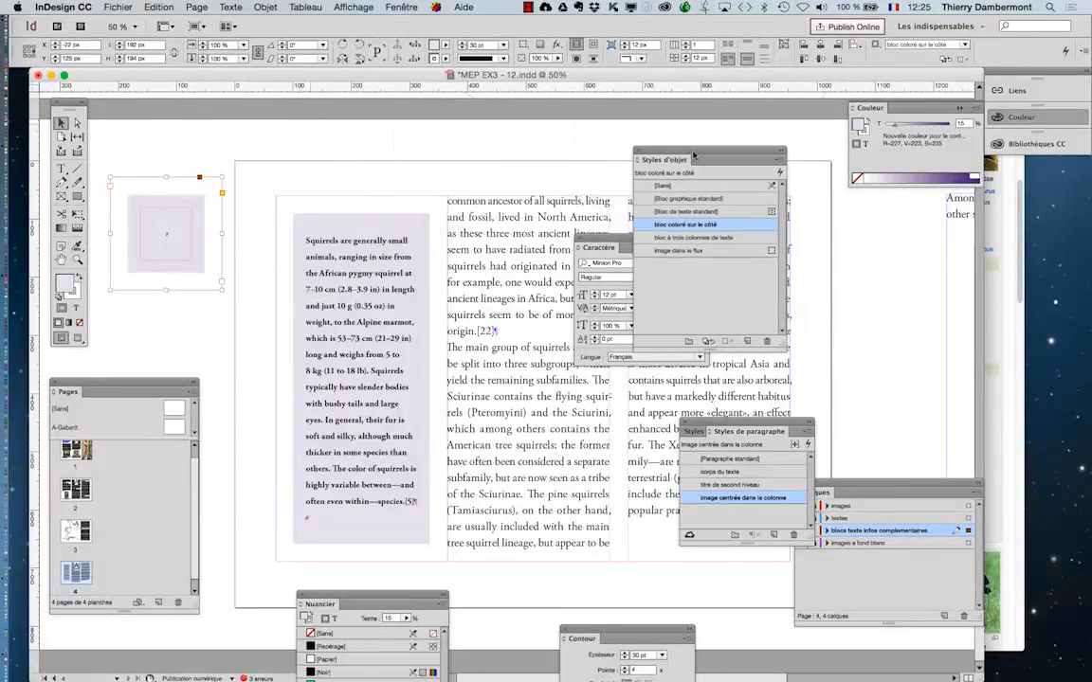
key("t")
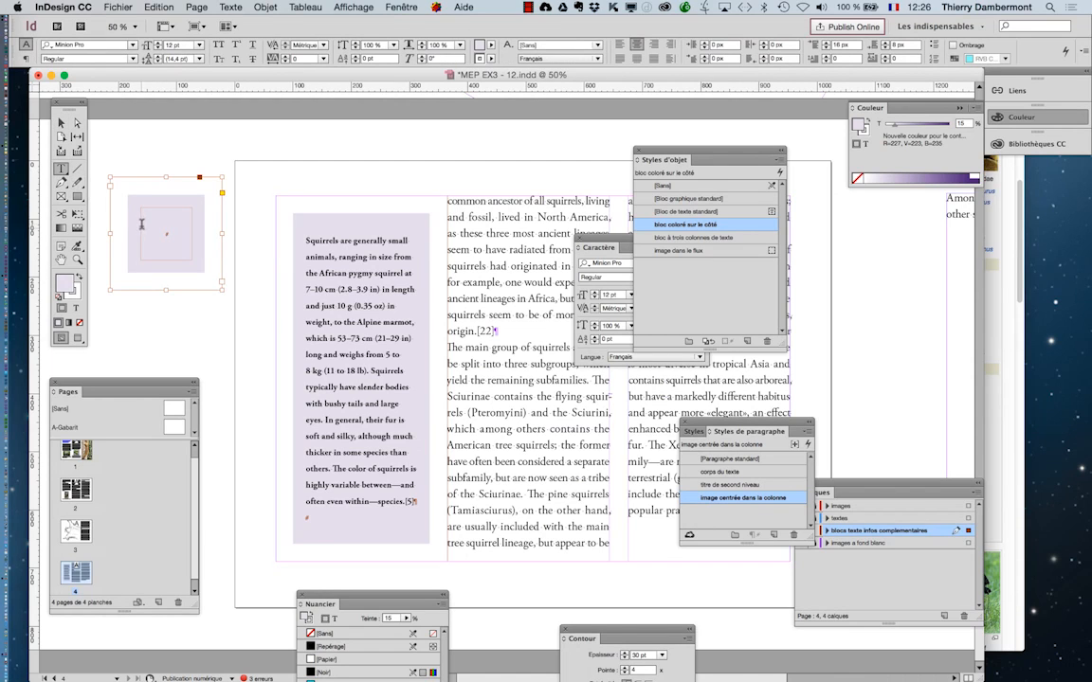
left_click(147, 220)
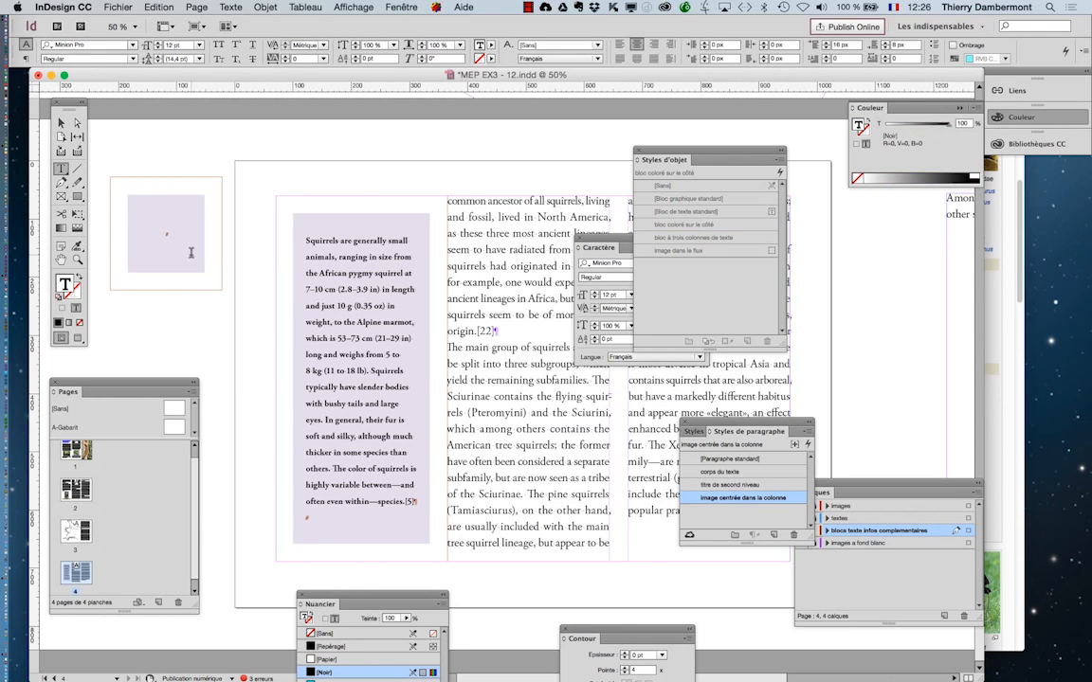
key("super+Tab")
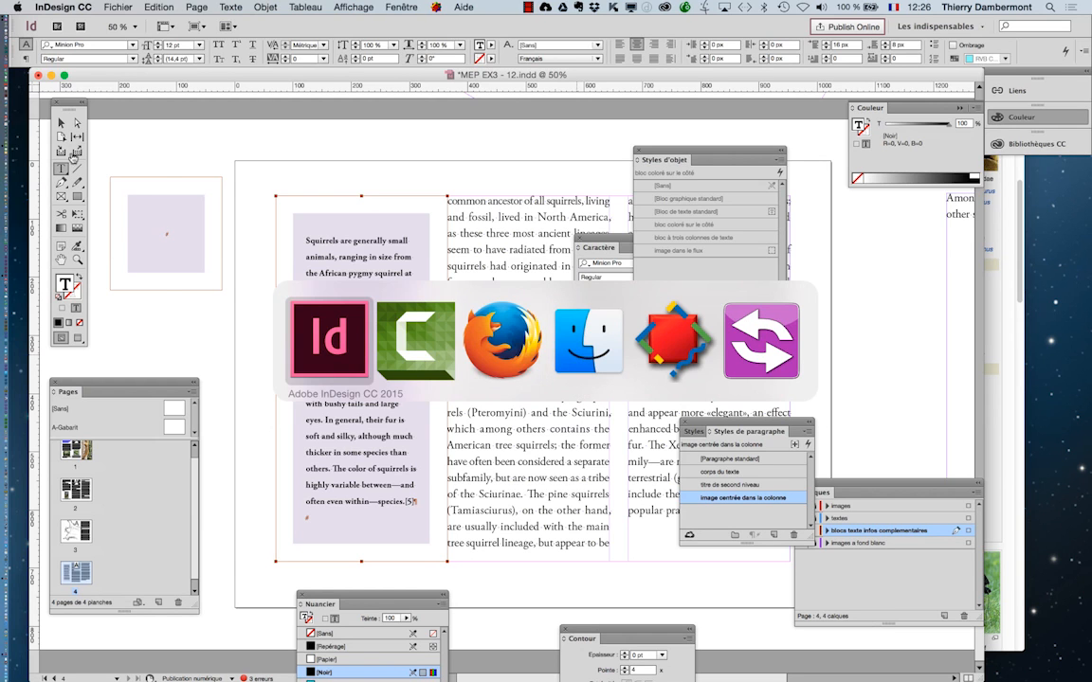
key("Escape")
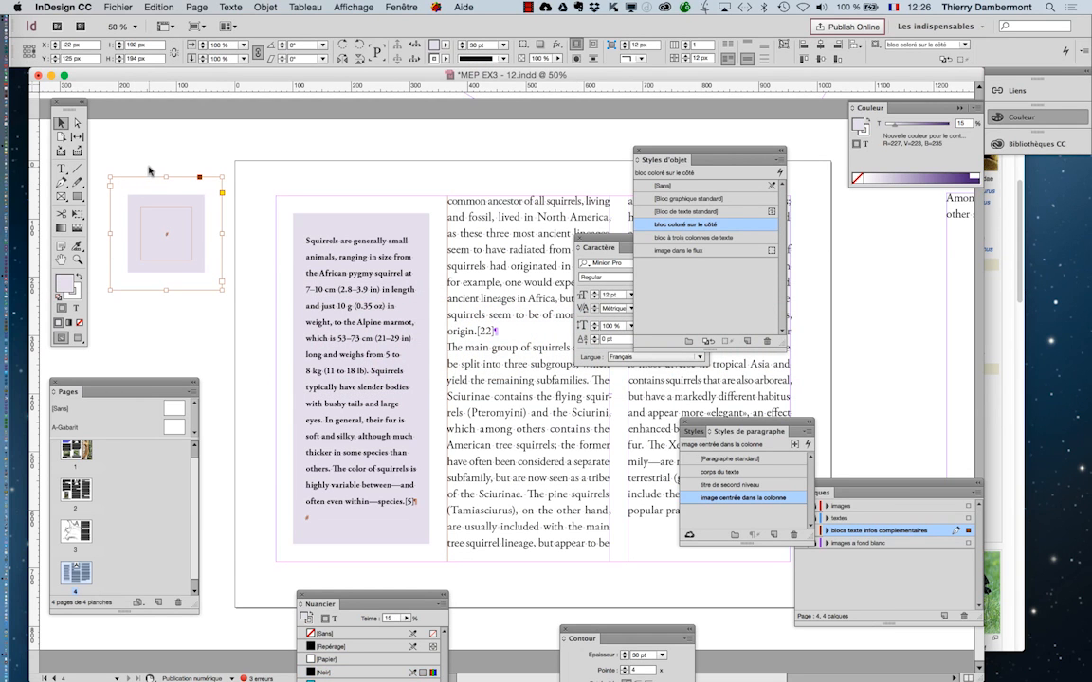
- Delete the styled empty frame from the pasteboard and set the default object style to [Sans]
key("Delete")
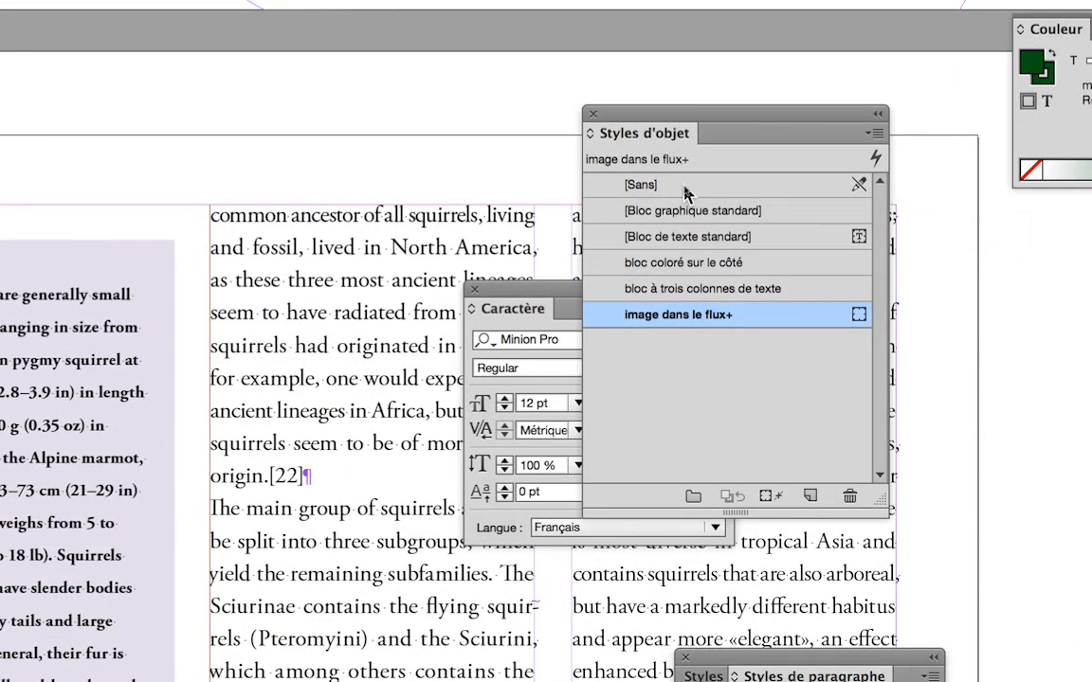
left_click(685, 186)
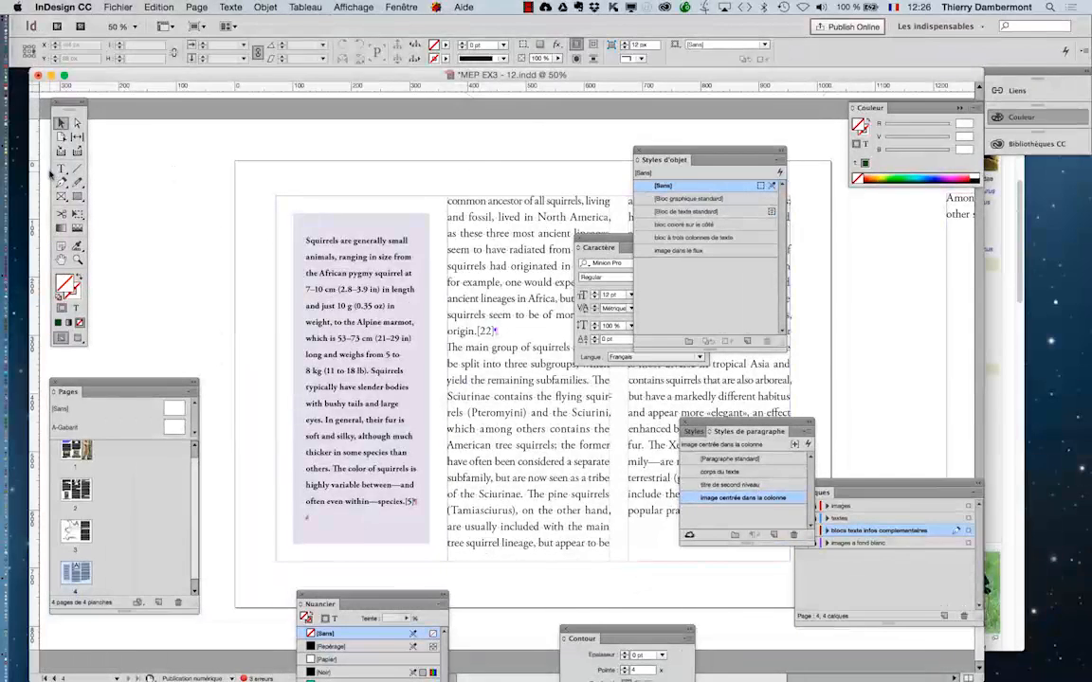
- Draw a new empty text frame of about 174 × 196 px on the pasteboard beside page 4
left_click(60, 169)
left_click_drag(115, 172, 218, 285)
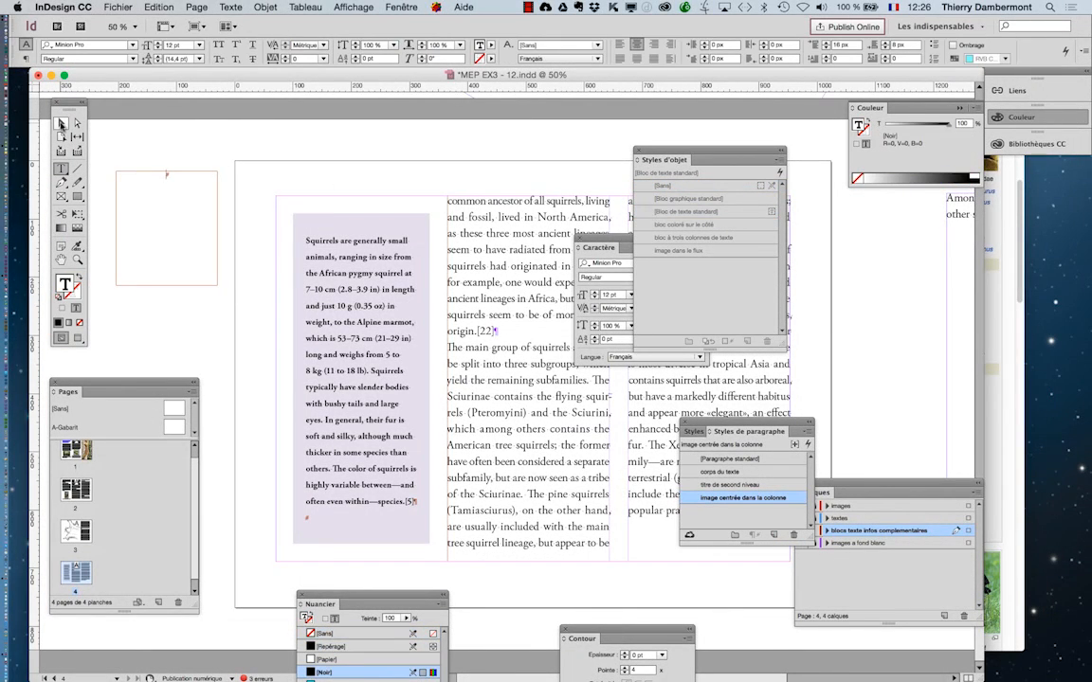
left_click(60, 124)
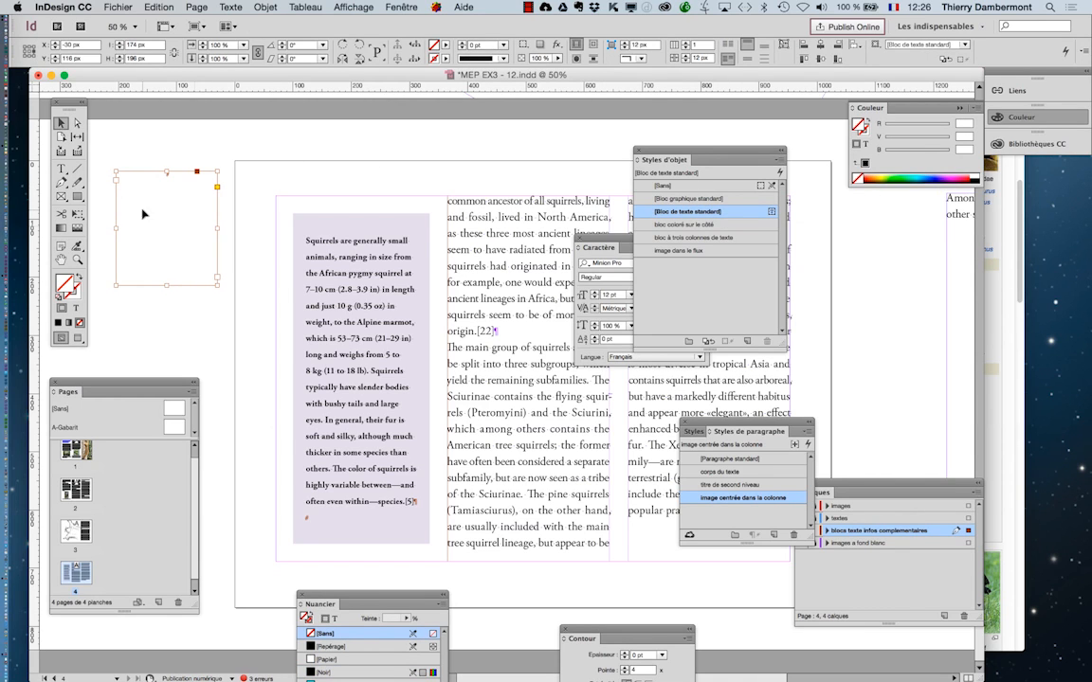
- Copy the Etymology opening, from "That word" through "escurel", from the Wikipedia Squirrel page in Firefox into the new InDesign text frame
left_click(61, 168)
left_click(151, 183)
key("super+Tab")
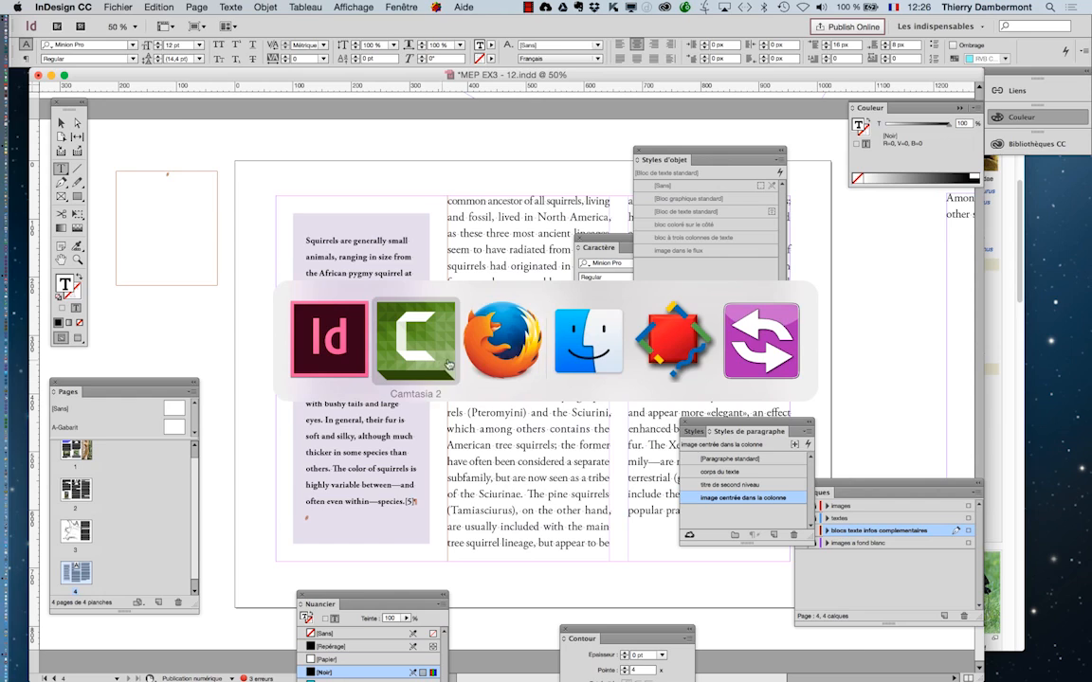
left_click(487, 362)
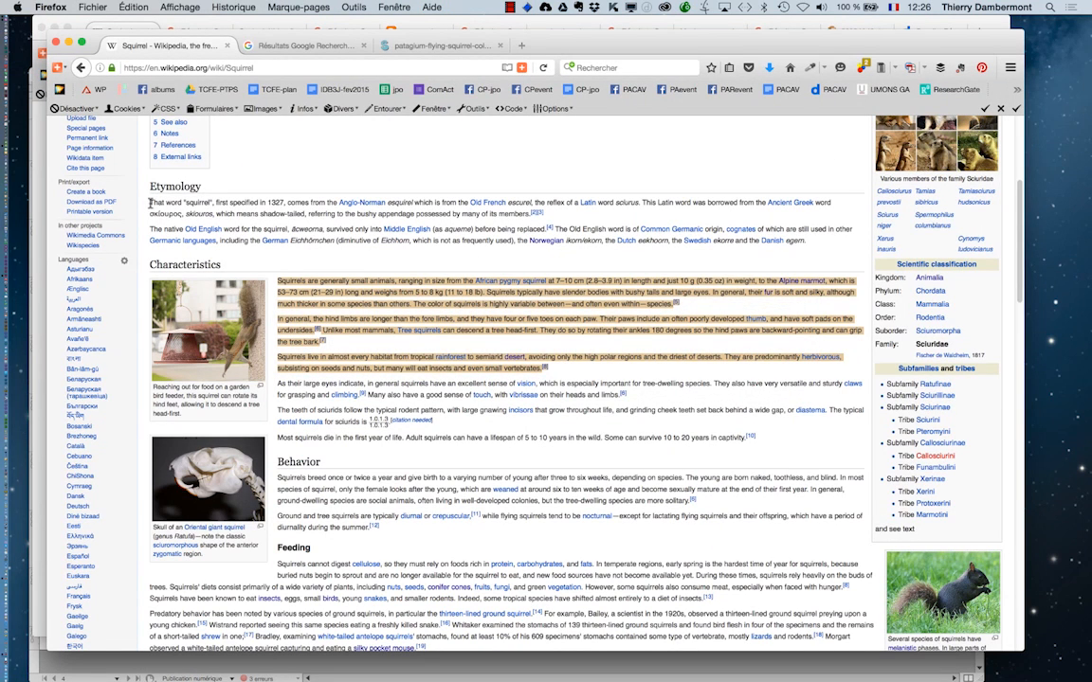
left_click_drag(149, 202, 533, 201)
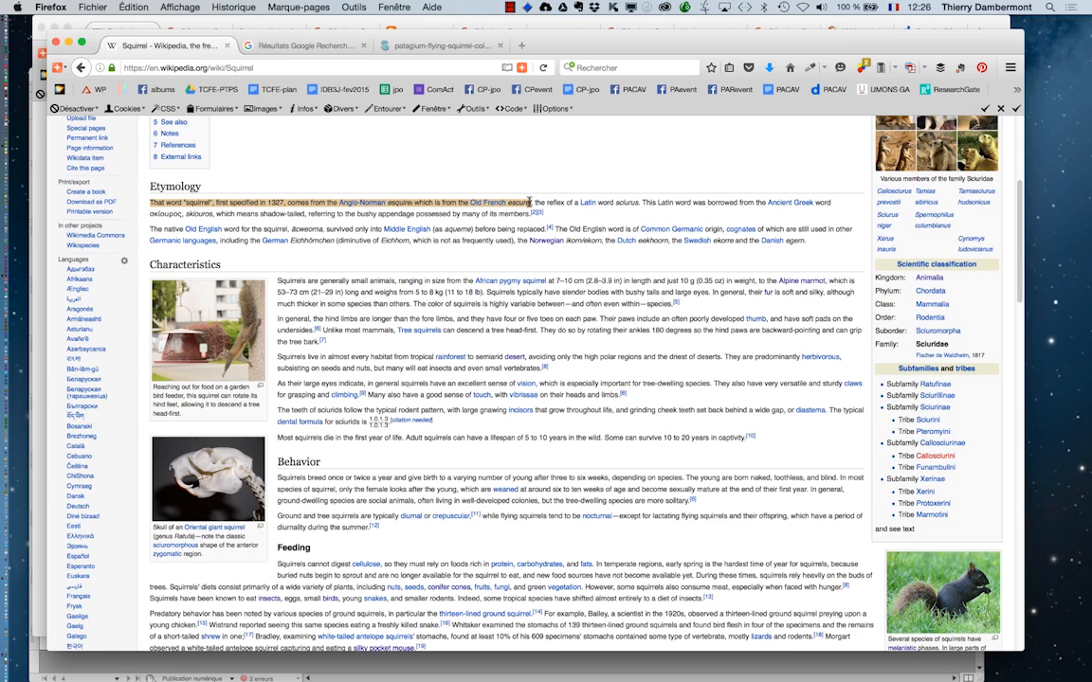
key("super+c")
key("super+Tab")
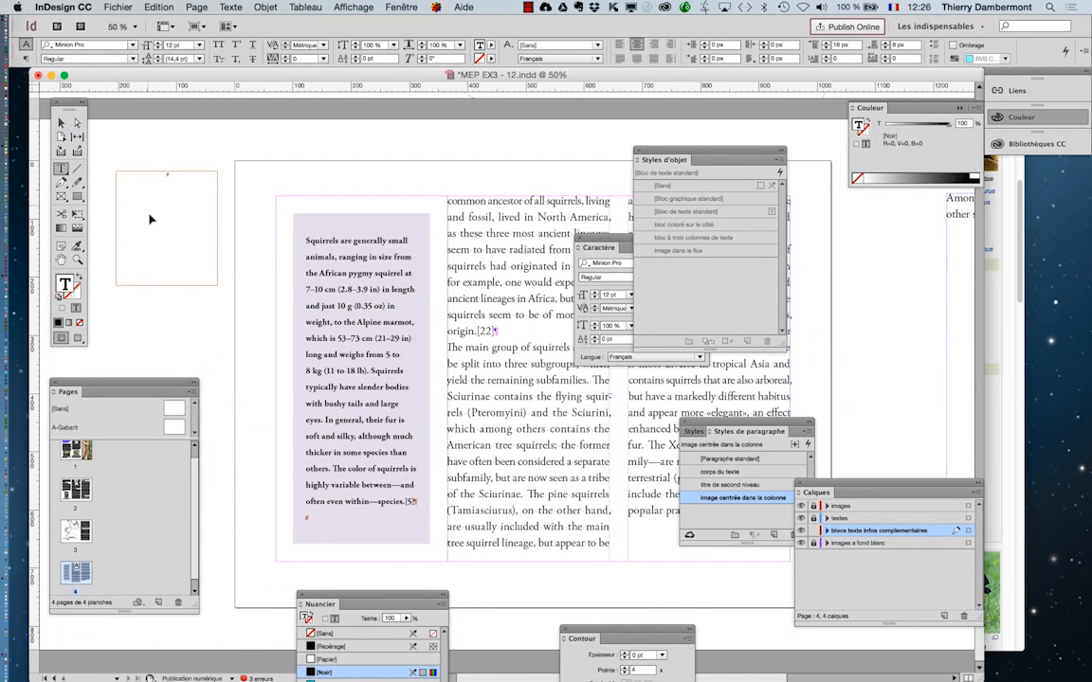
key("super+v")
- Fill the new text frame with RVB Cyan and set its inner margins to 20 px on all sides
left_click(61, 123)
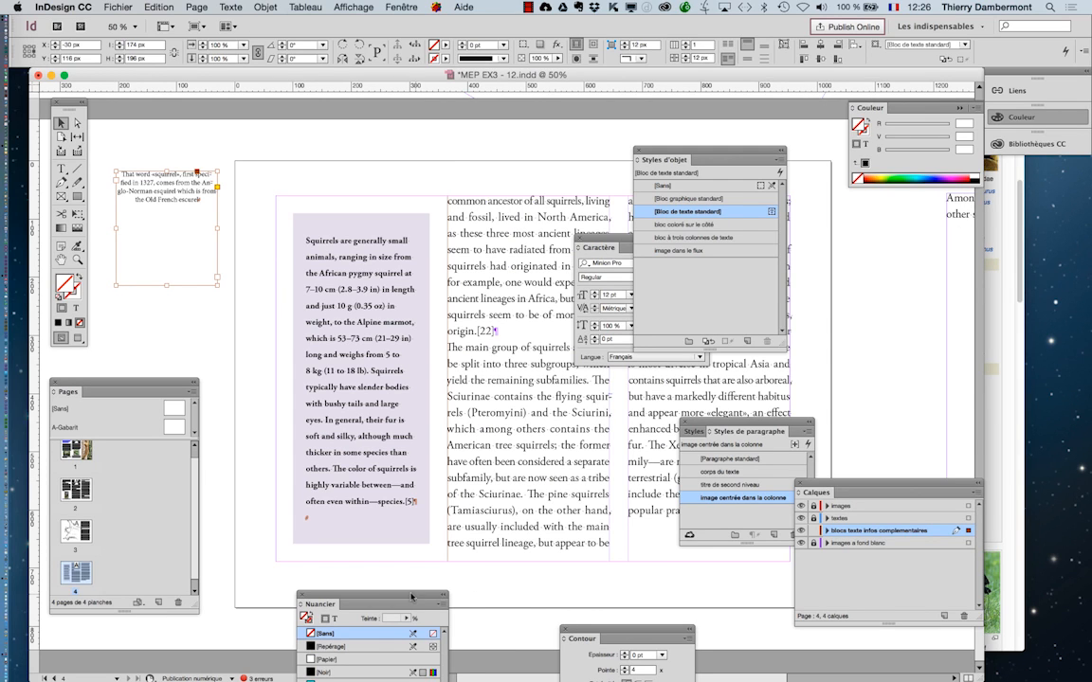
left_click_drag(412, 597, 404, 140)
left_click(329, 222)
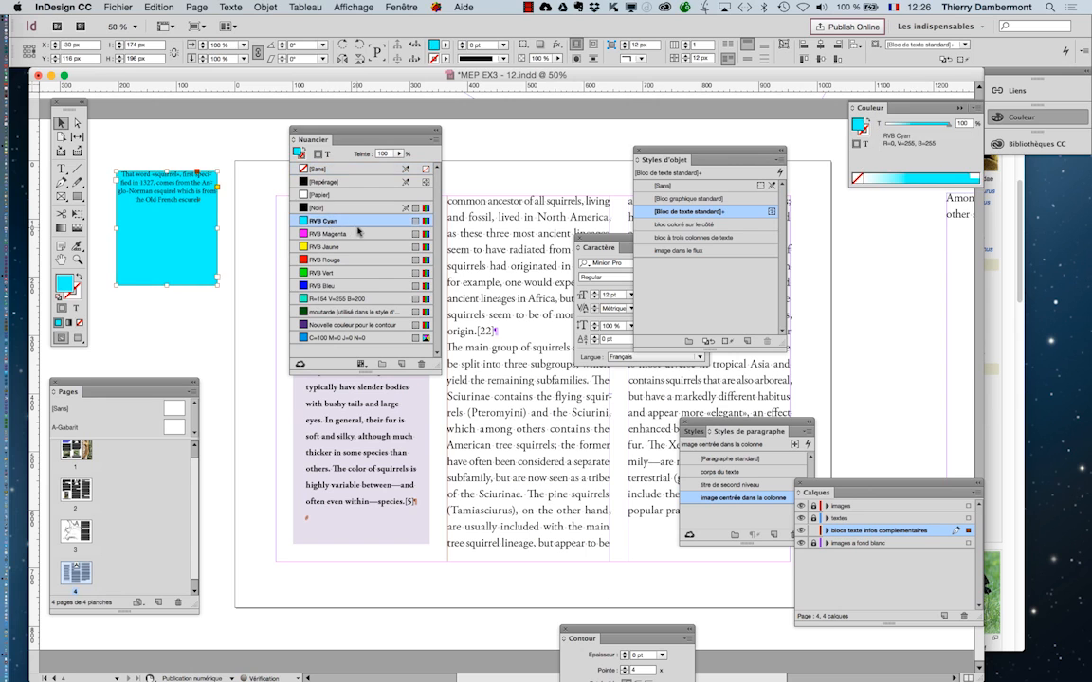
left_click(265, 7)
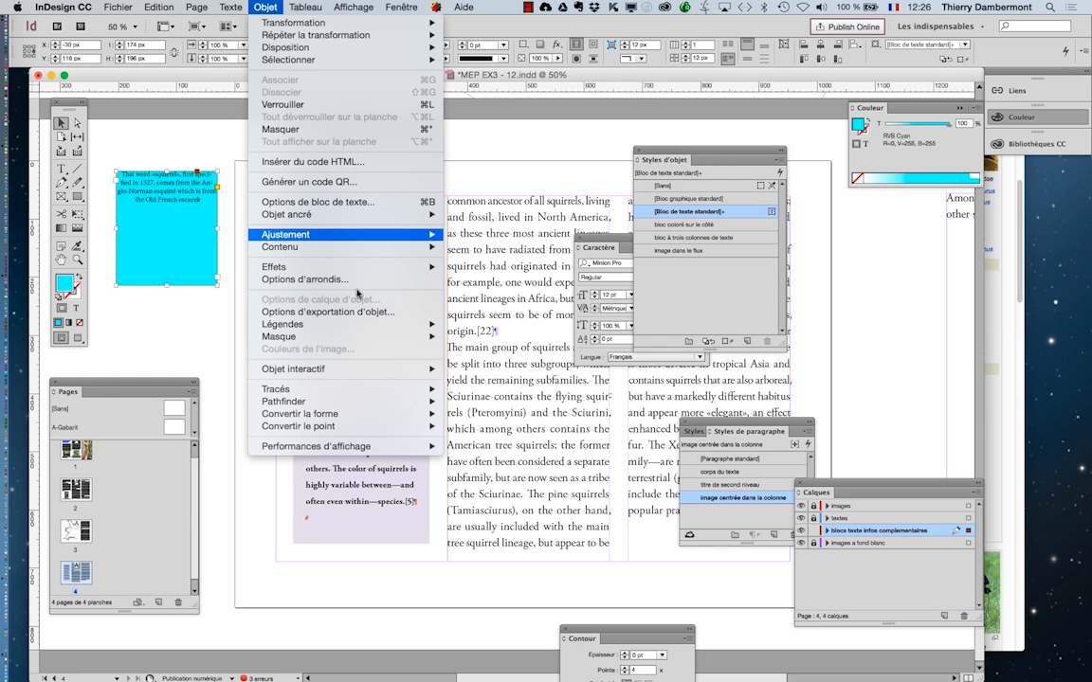
left_click(337, 209)
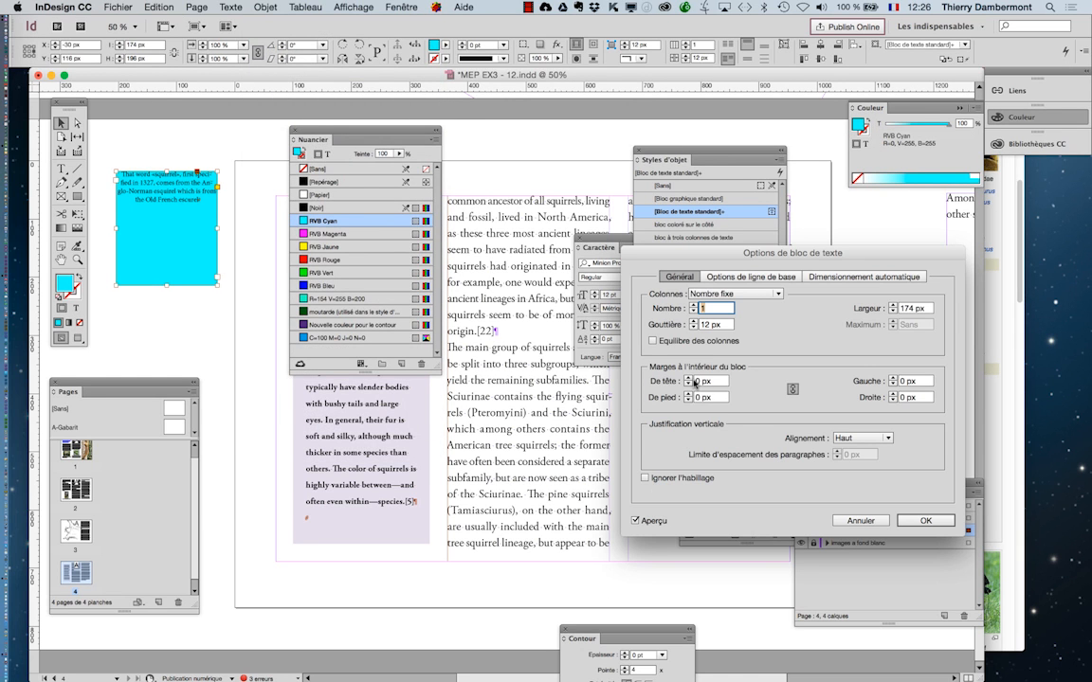
left_click(690, 379, "shift")
left_click(690, 378, "shift")
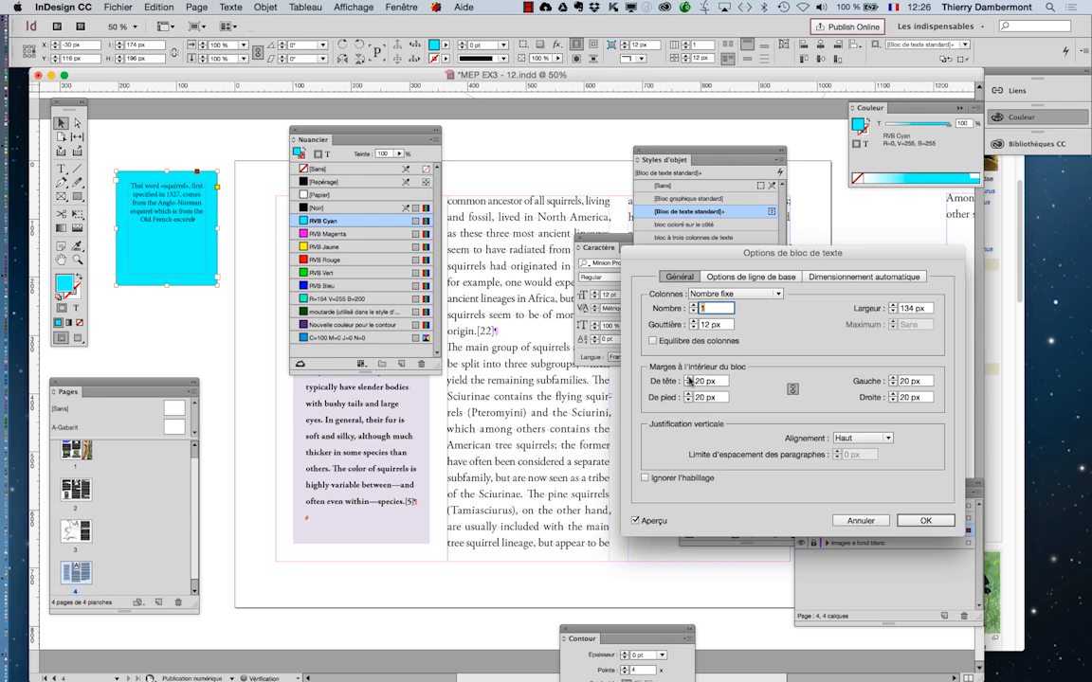
left_click(918, 522)
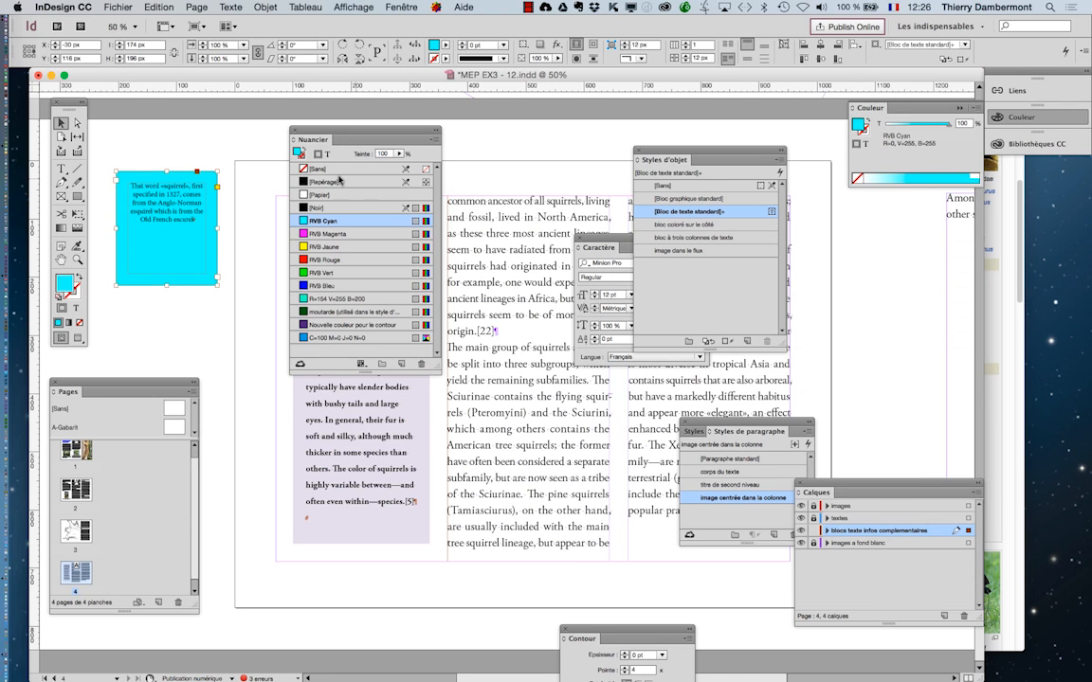
- Change the text frame's fill to RVB Bleu with a 23% tint
left_click(326, 286)
left_click(399, 154)
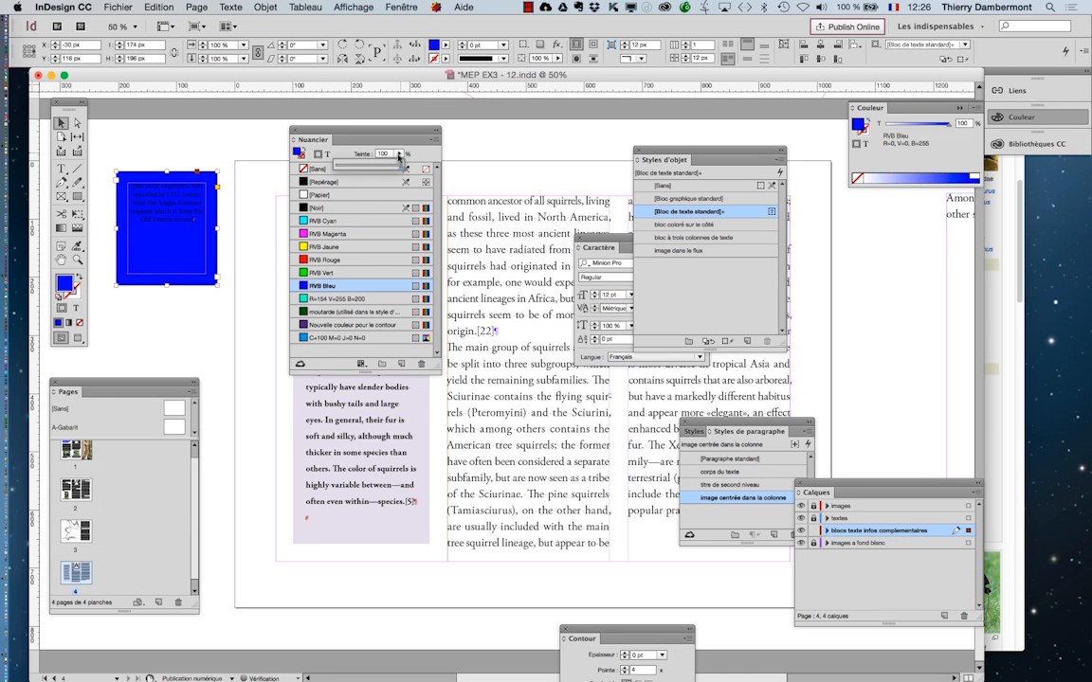
left_click(350, 167)
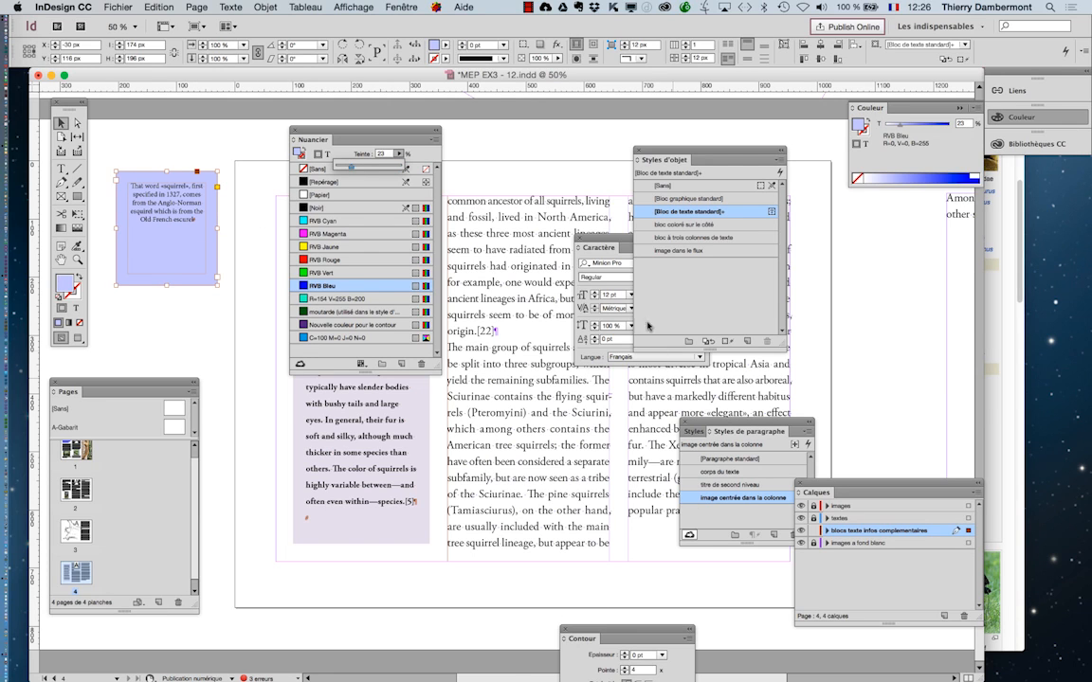
- Enlarge the frame's text to 20 pt and extend the frame downwards to about 260 px high
left_click_drag(606, 248, 584, 262)
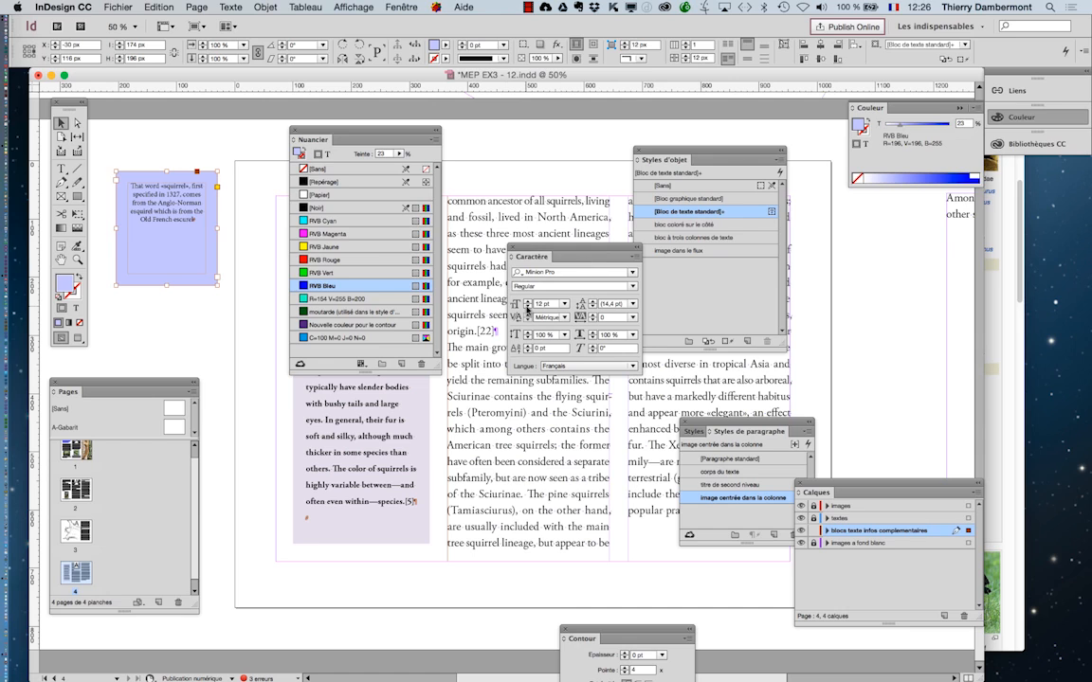
left_click(527, 302)
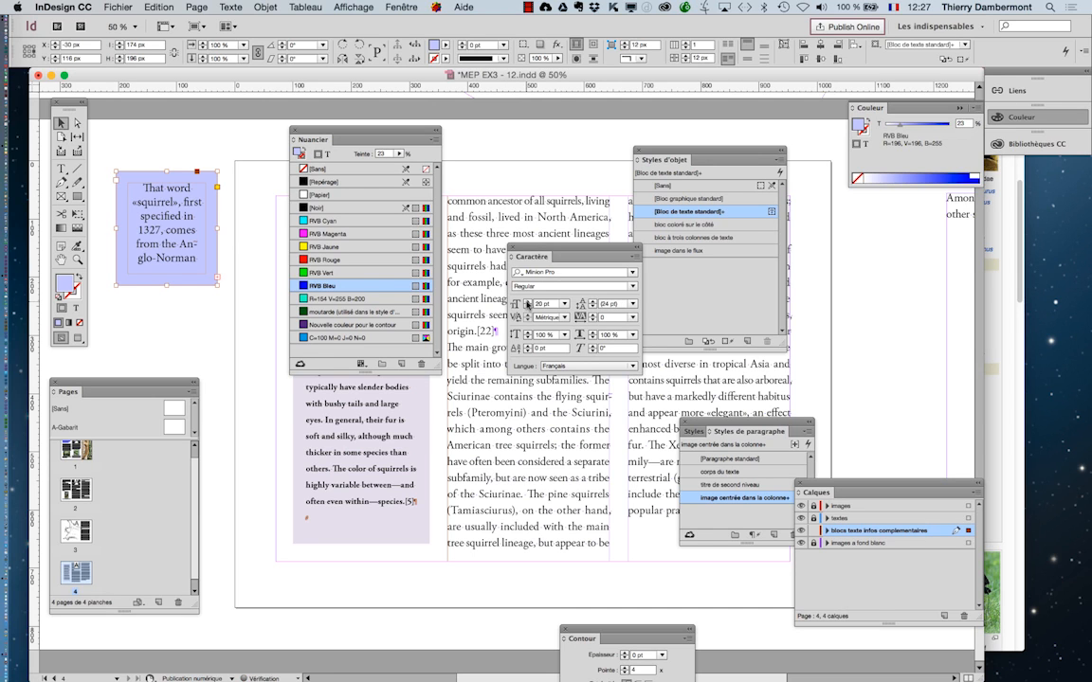
left_click(168, 290)
left_click(168, 284)
left_click_drag(166, 284, 167, 324)
left_click(190, 345)
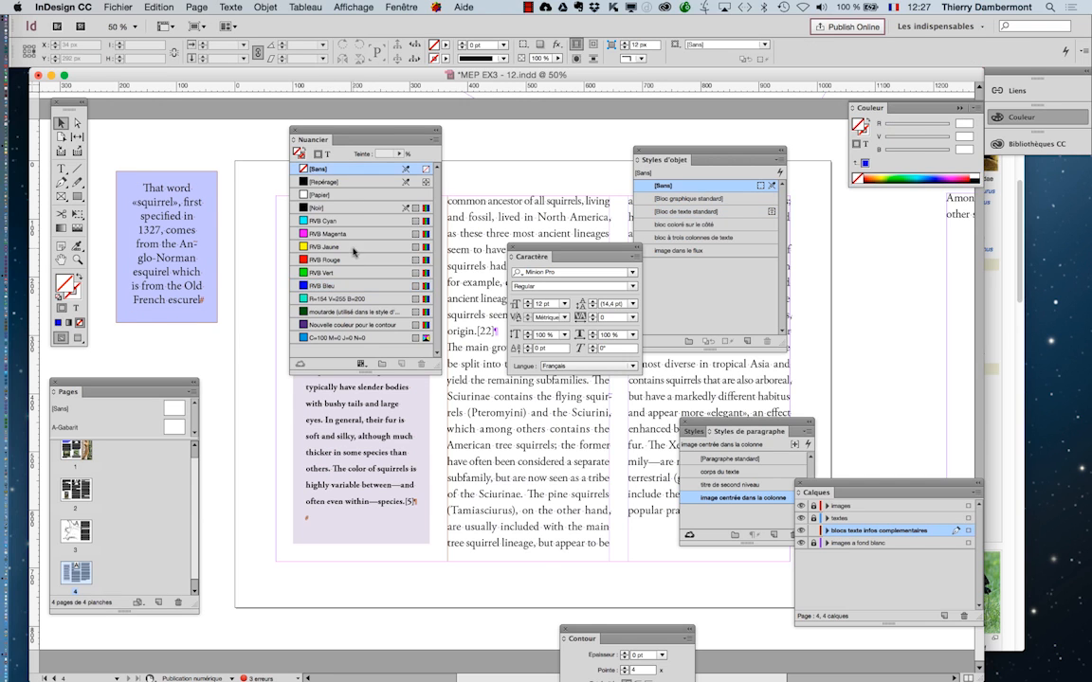
- Move the swatches aside, close the object styles and character settings, and cut the light blue text frame
left_click_drag(363, 136, 465, 443)
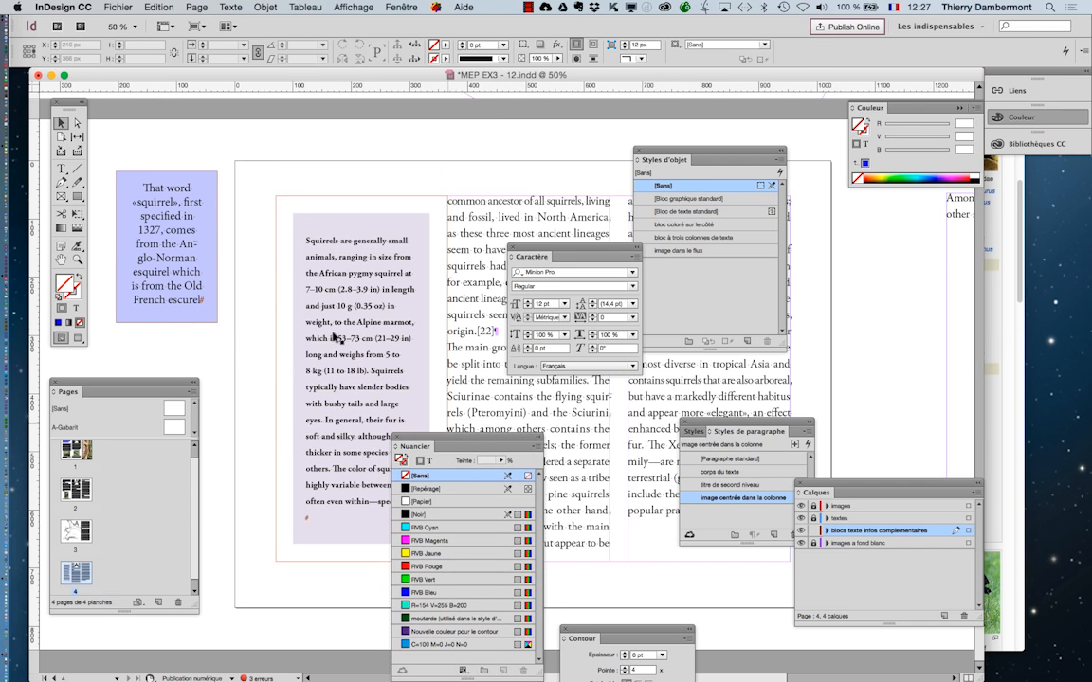
left_click(158, 239)
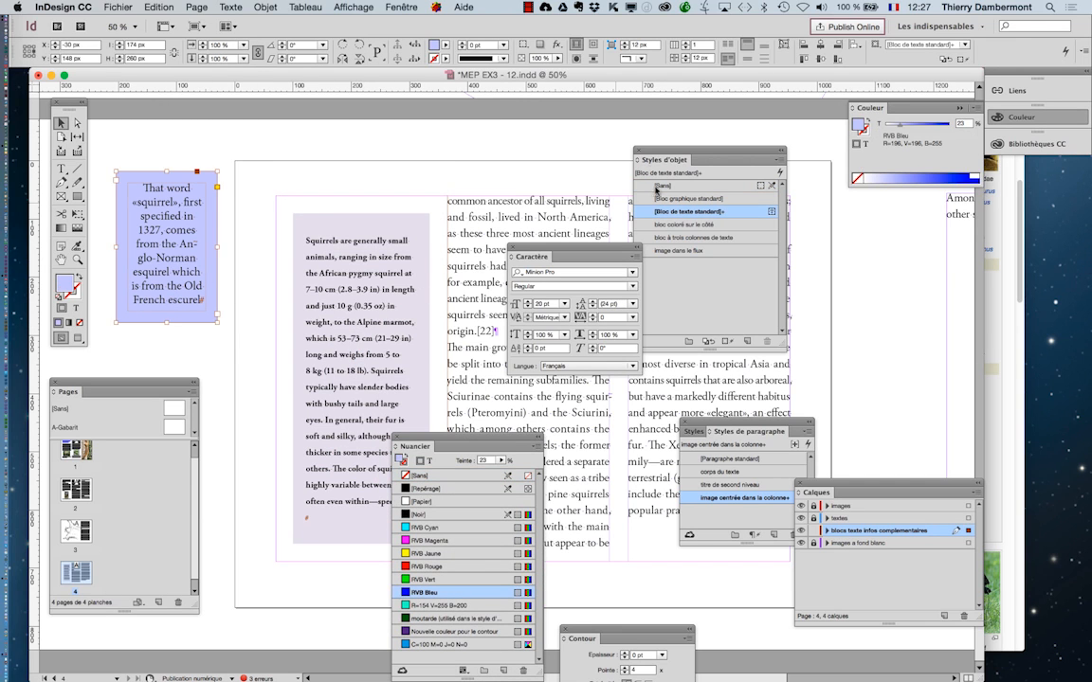
left_click(639, 152)
left_click(512, 251)
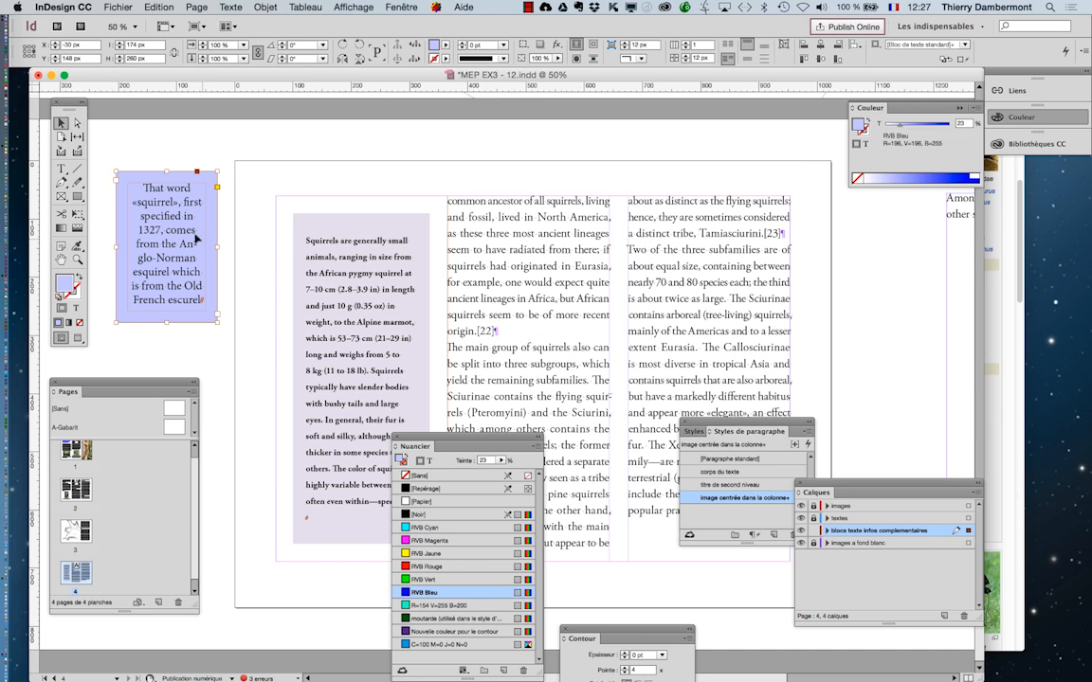
key("super+x")
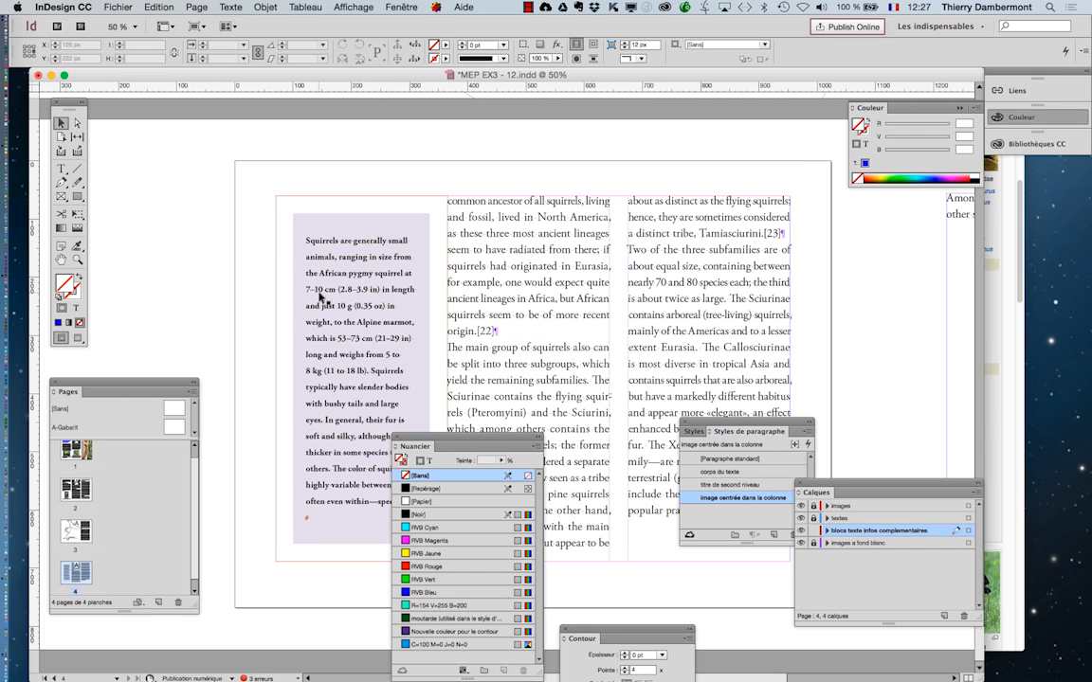
- Go to page 2 with the Type tool active, unlock the layer "textes" and lock "blocs texte infos complementaires"
scroll(321, 300, "up", 10)
scroll(322, 301, "up", 5)
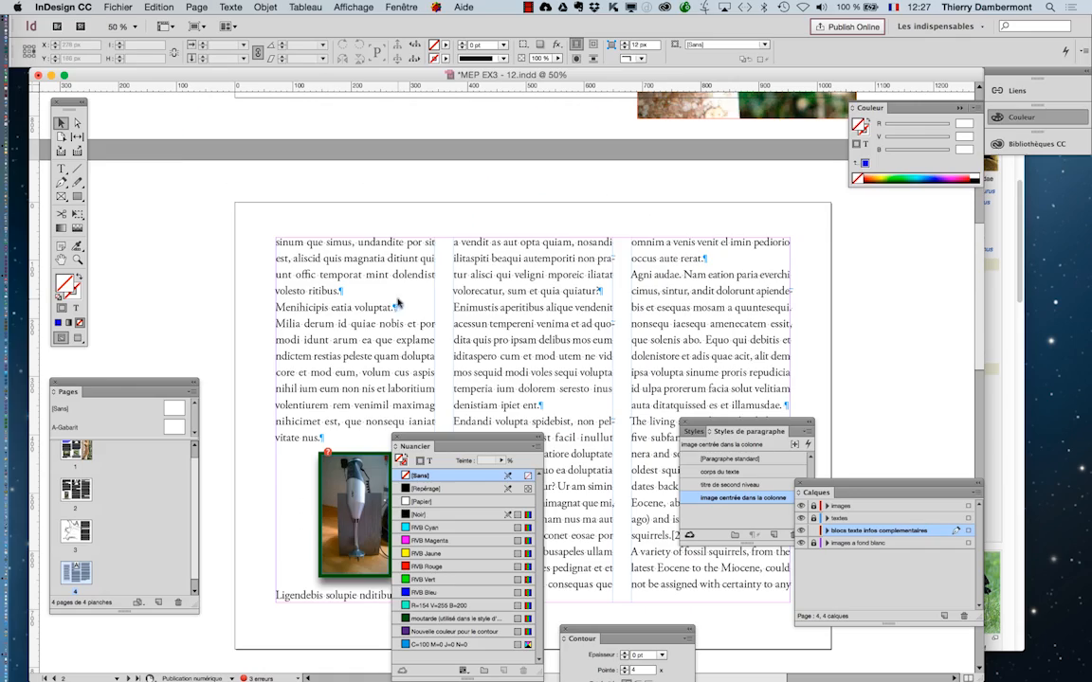
left_click(61, 168)
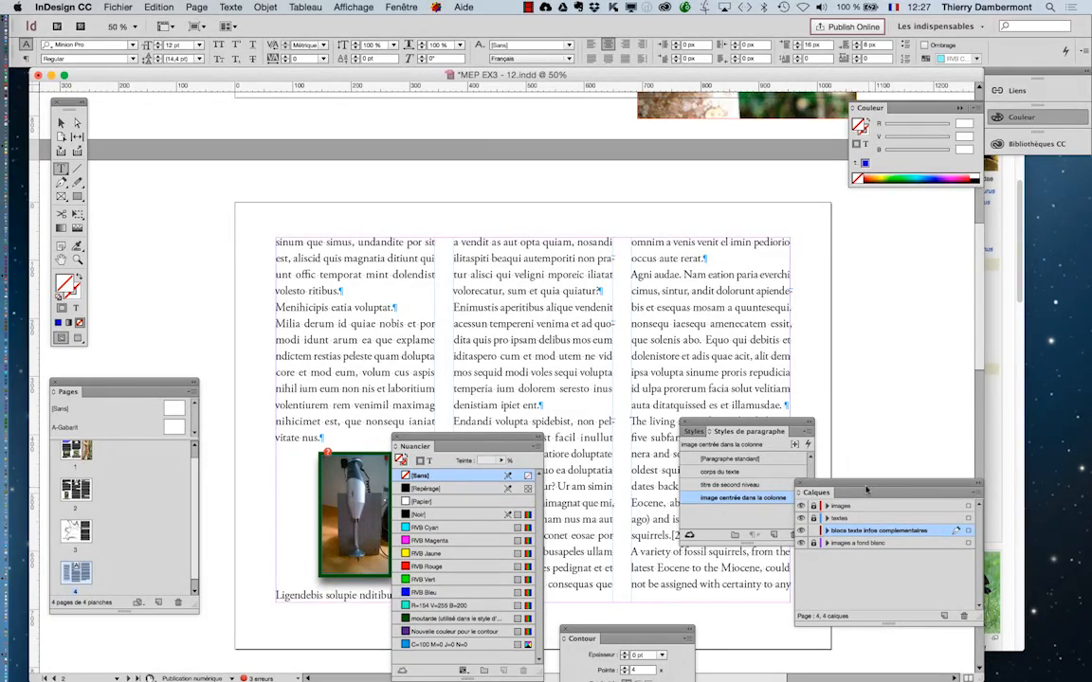
left_click_drag(866, 490, 472, 79)
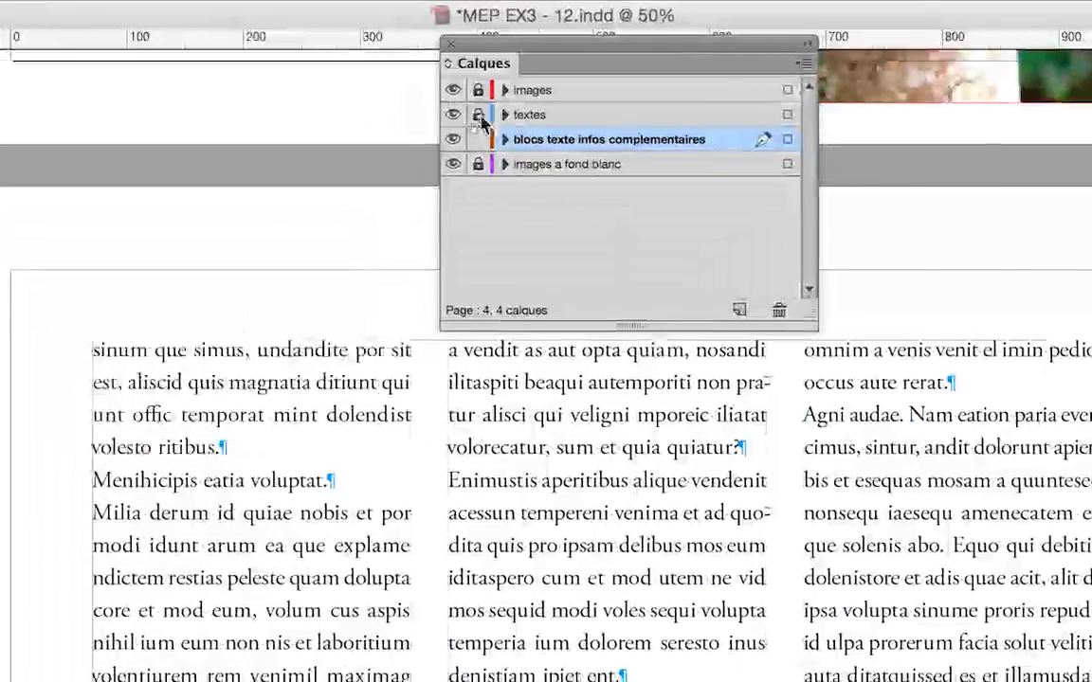
left_click(453, 134)
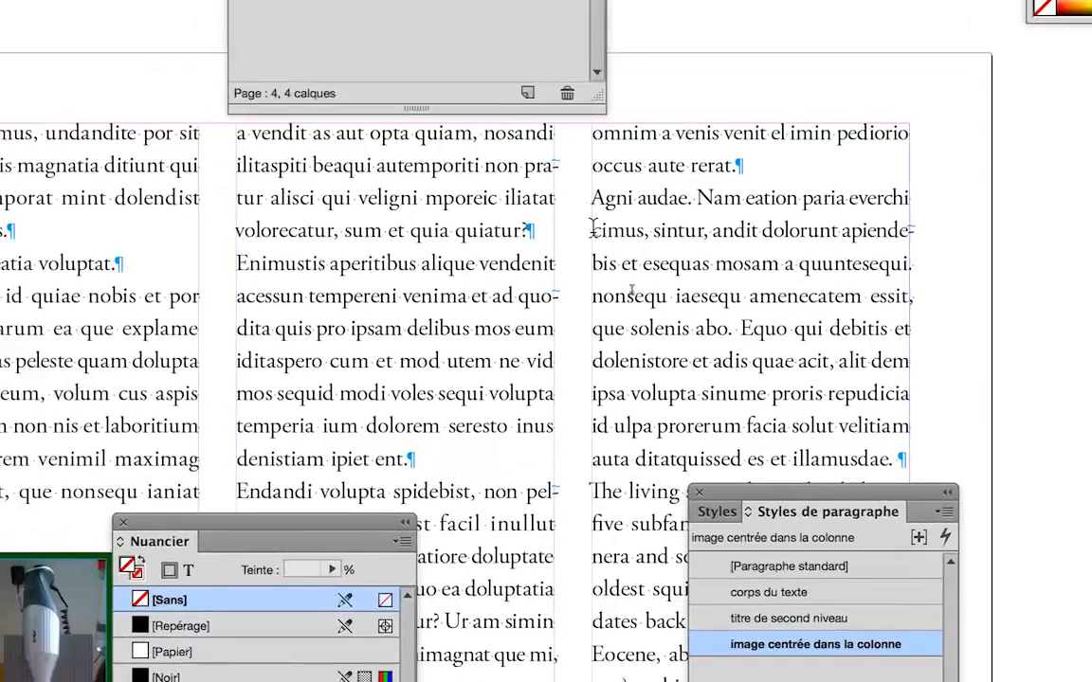
- Add an empty paragraph after "quiatur?" in page 2's middle column and paste the light blue text frame into it
left_click(543, 231)
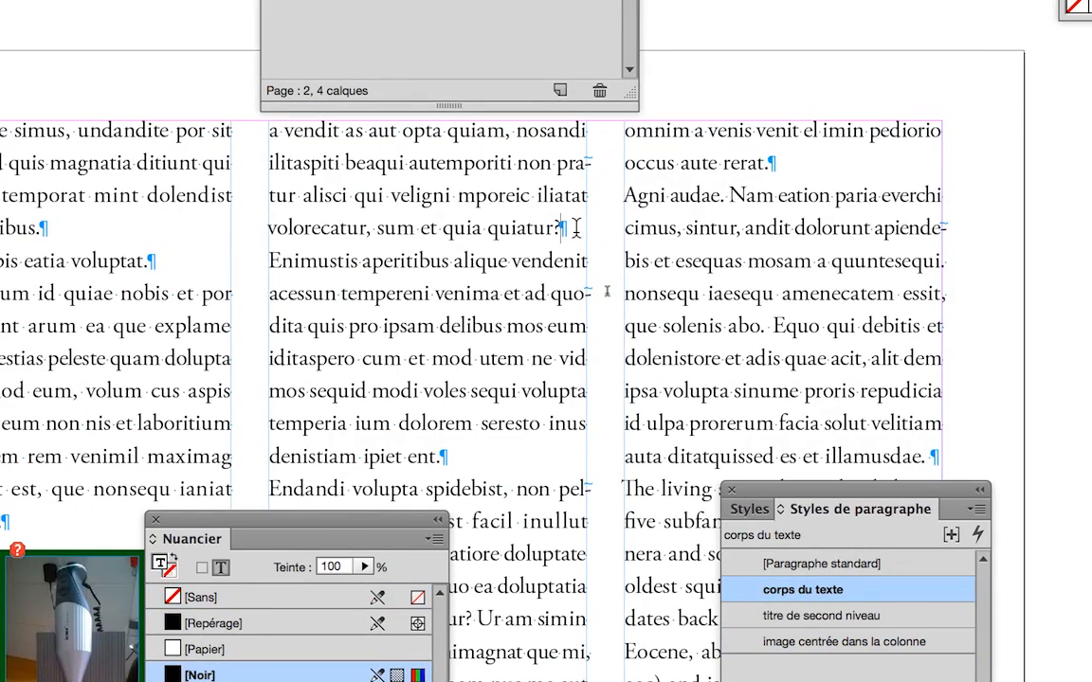
key("Return")
key("Escape")
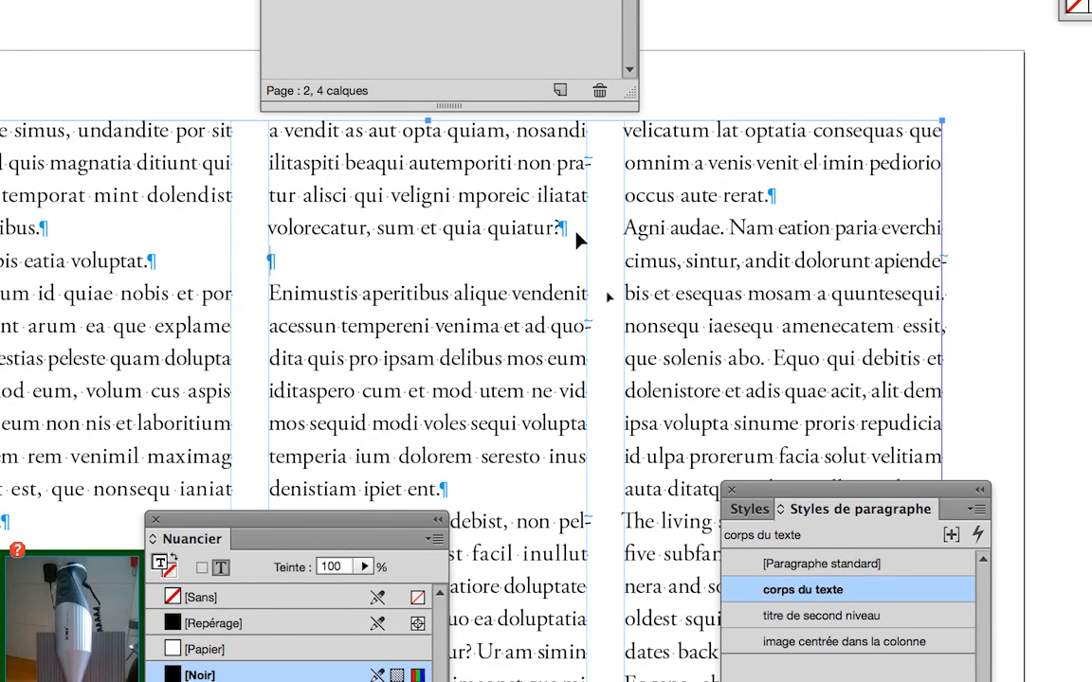
key("ctrl+v")
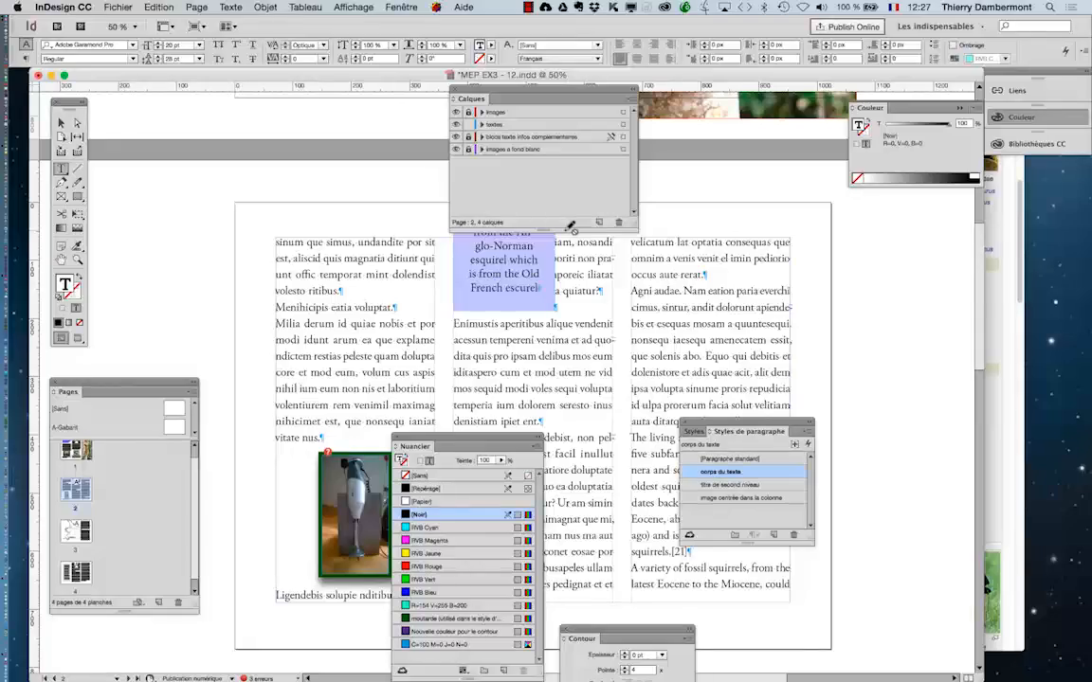
- Apply the paragraph style "image centrée dans la colonne" to the light blue frame's anchor paragraph and move the layers and swatches aside
left_click_drag(745, 420, 358, 124)
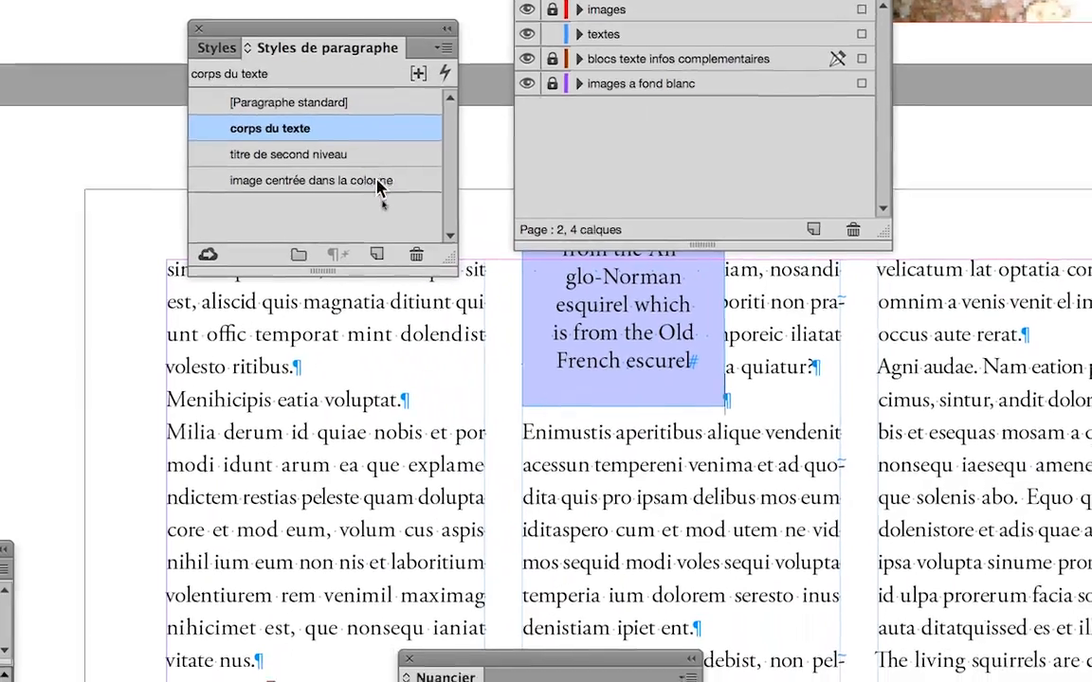
left_click(374, 198)
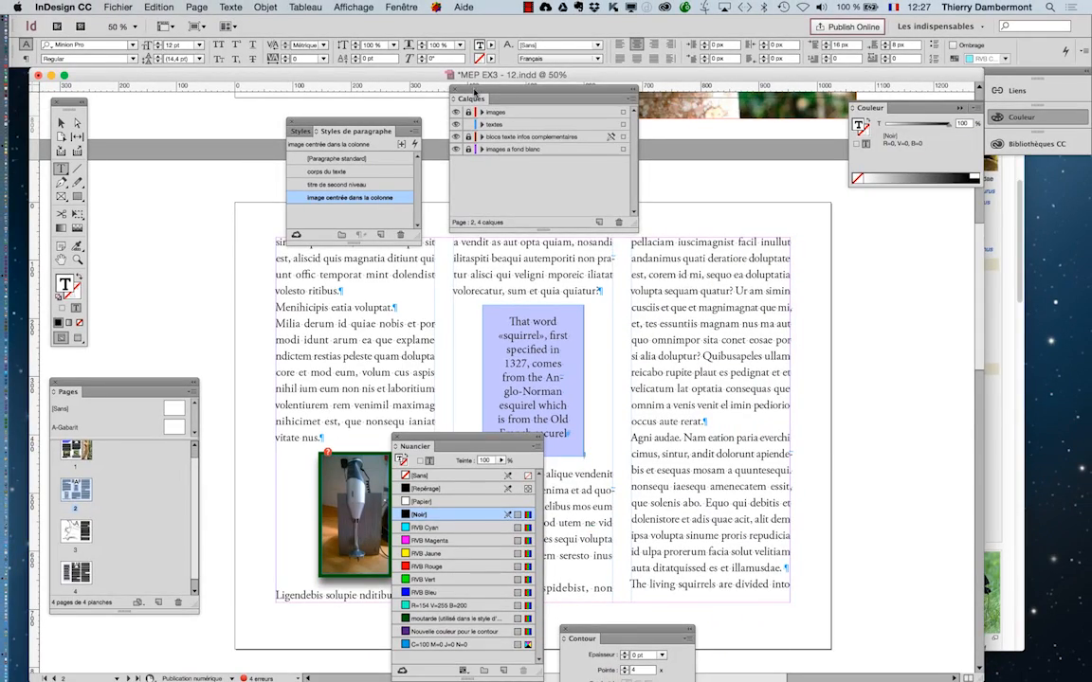
left_click_drag(476, 91, 859, 313)
left_click_drag(417, 445, 807, 498)
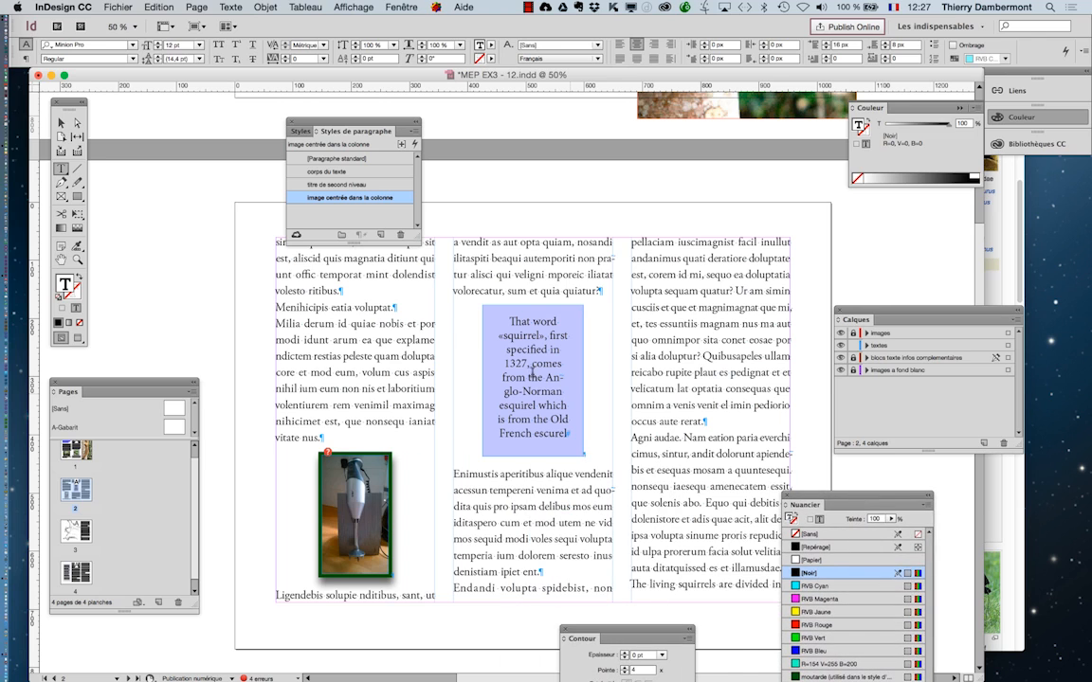
- Preview the layout without guides and review the pages from page 2 down to page 4
left_click(61, 123)
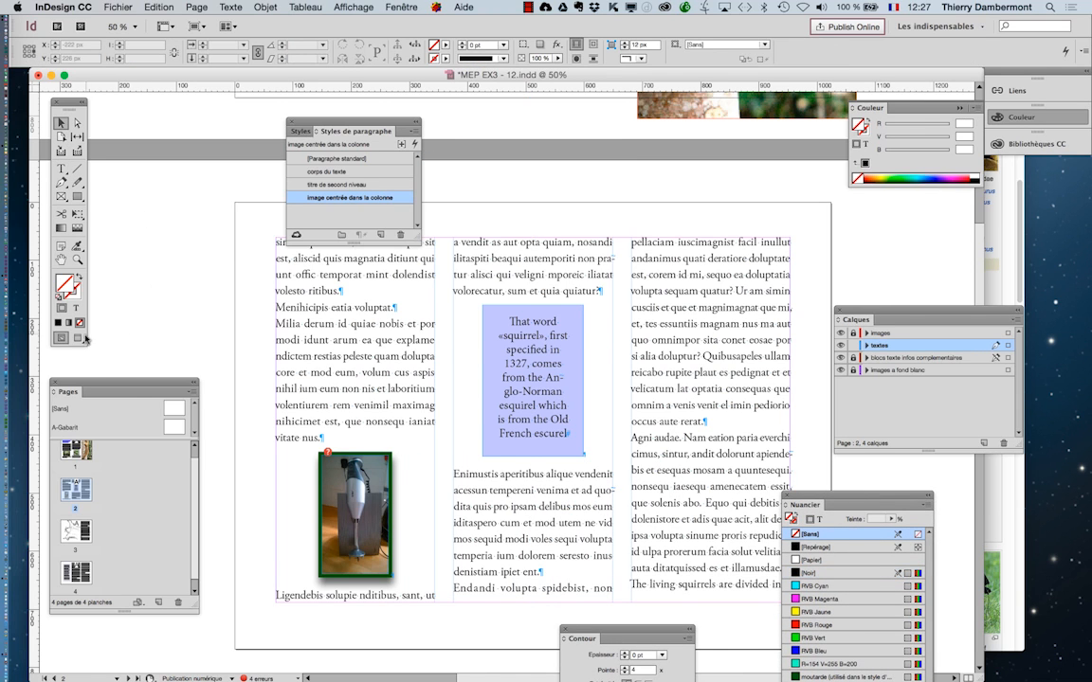
left_click(80, 337)
left_click_drag(342, 123, 151, 122)
scroll(472, 464, "down", 5)
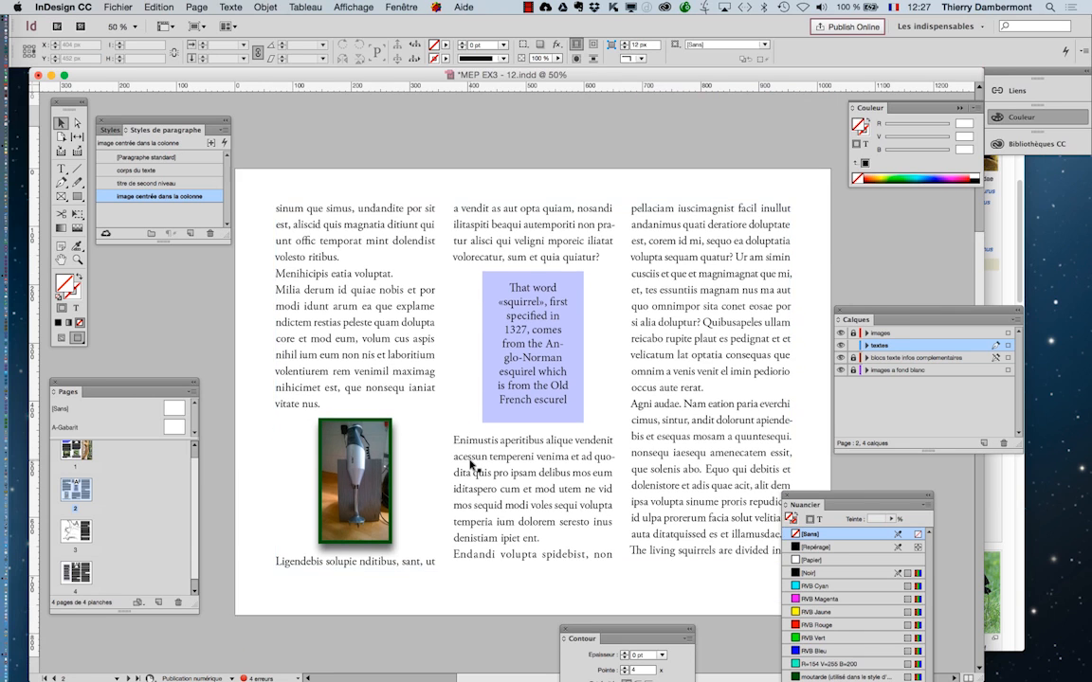
scroll(472, 464, "down", 9)
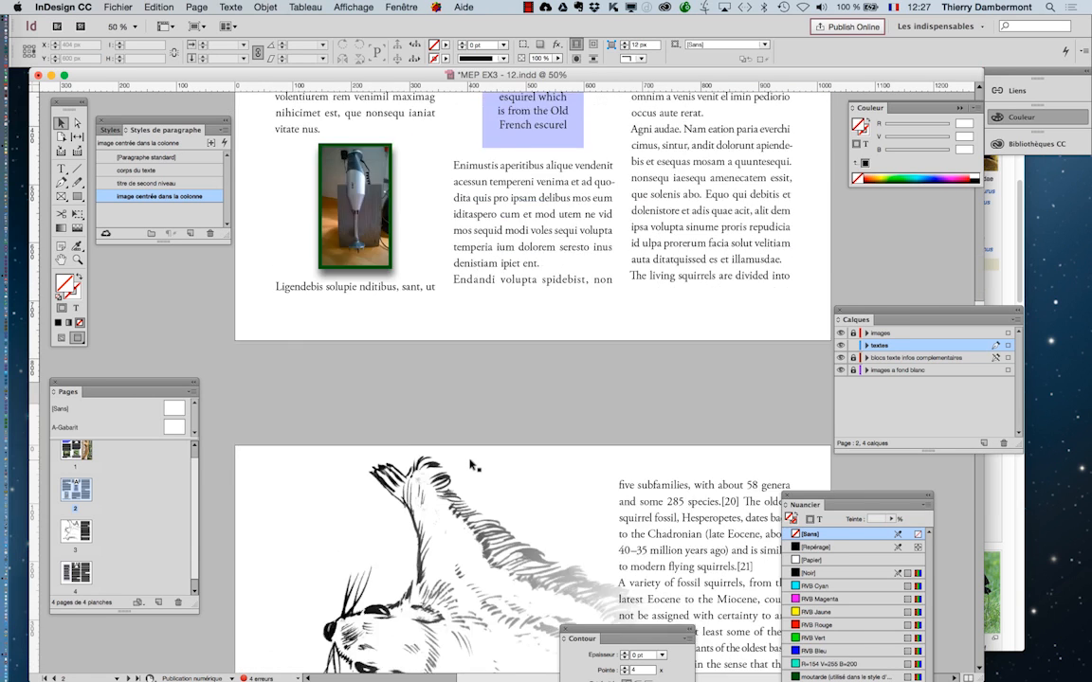
scroll(471, 464, "down", 12)
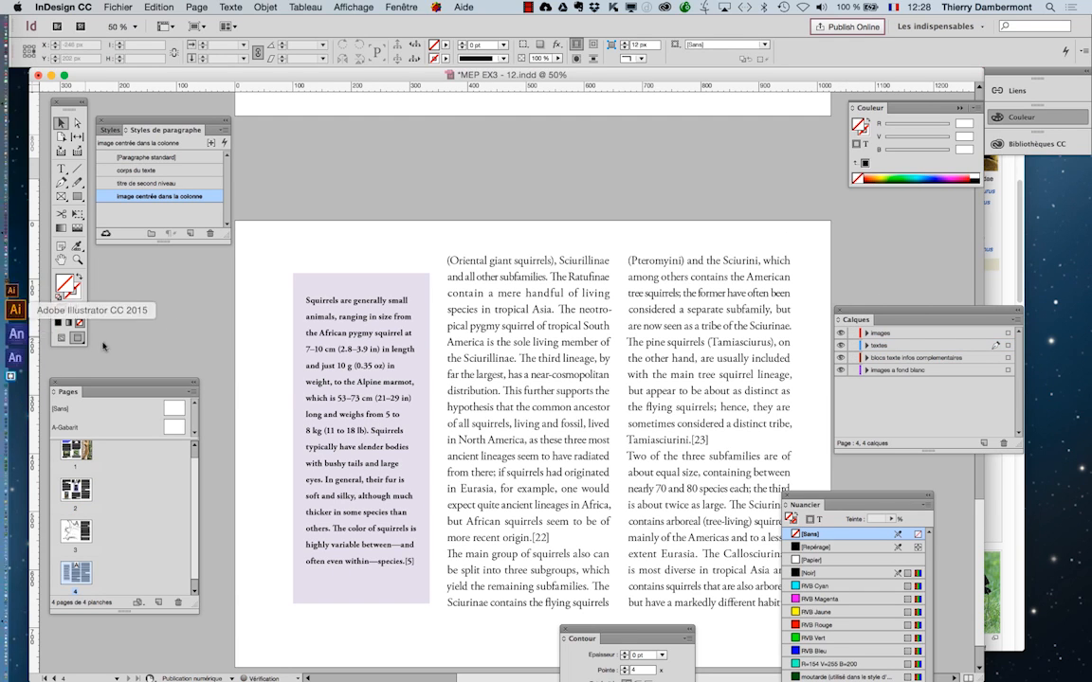
- Return to the normal view and select page 4's lilac side text block to check its layer
key("w")
left_click(324, 382)
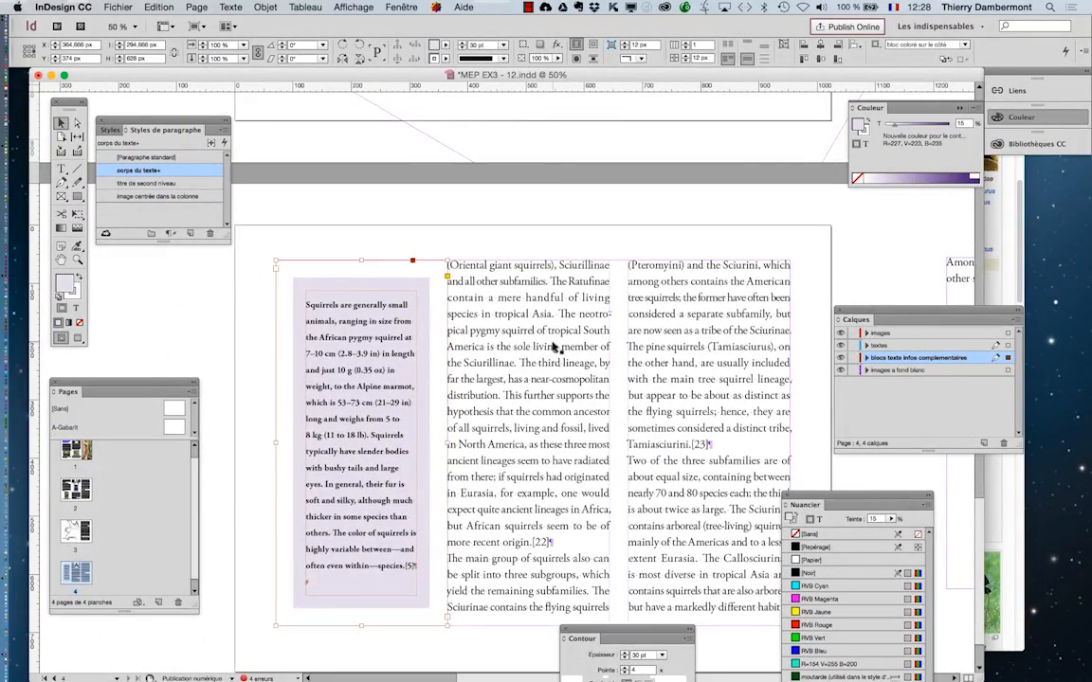
- Select the light blue block on page 2 and lock every layer except "textes"
scroll(139, 337, "up", 5)
scroll(555, 346, "up", 5)
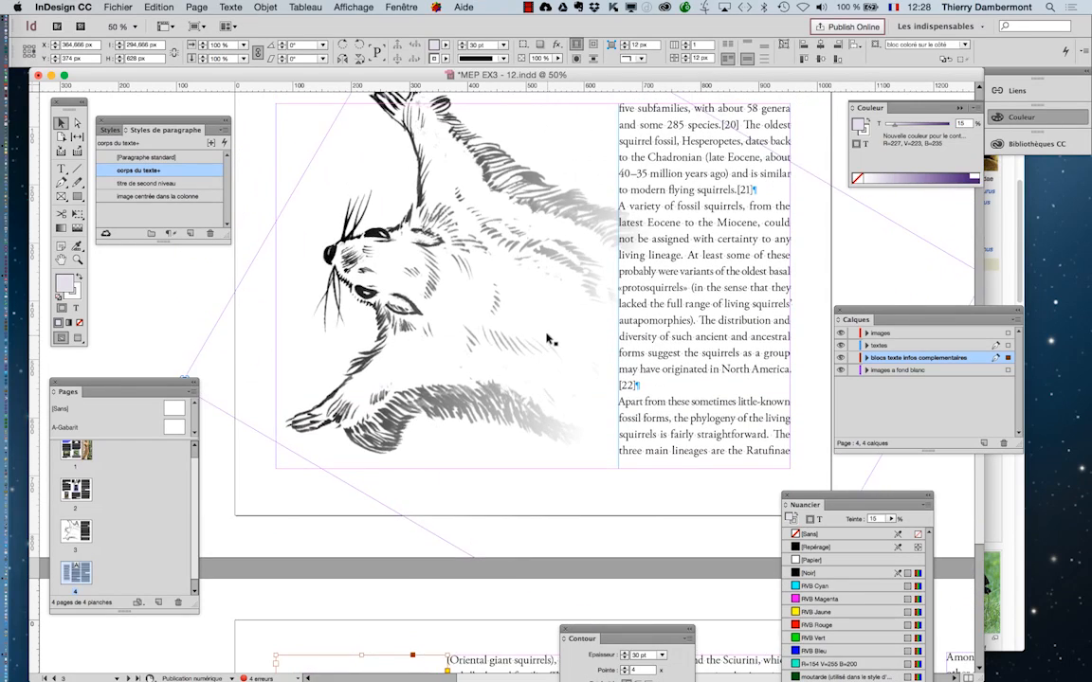
scroll(548, 338, "down", 10)
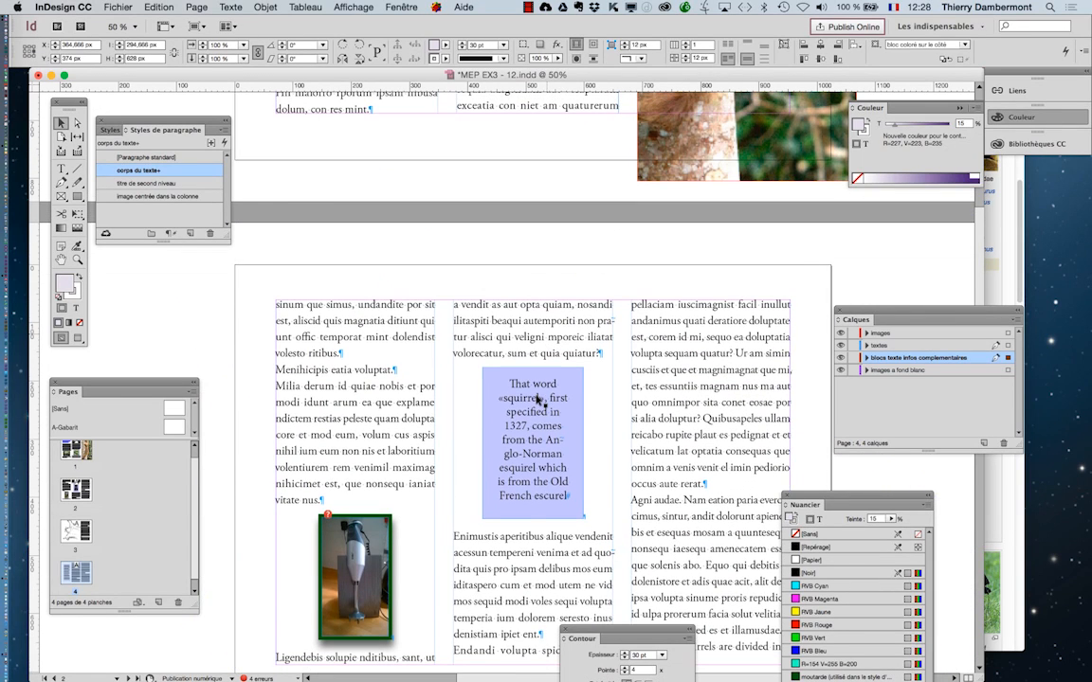
left_click(537, 400)
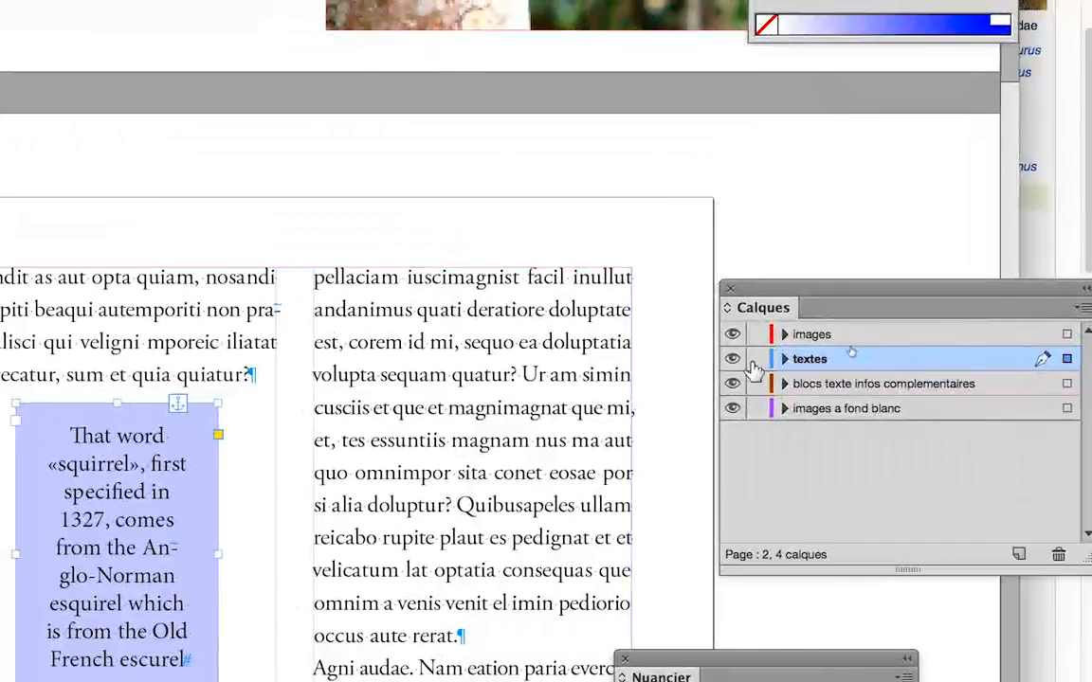
left_click(905, 310, "alt")
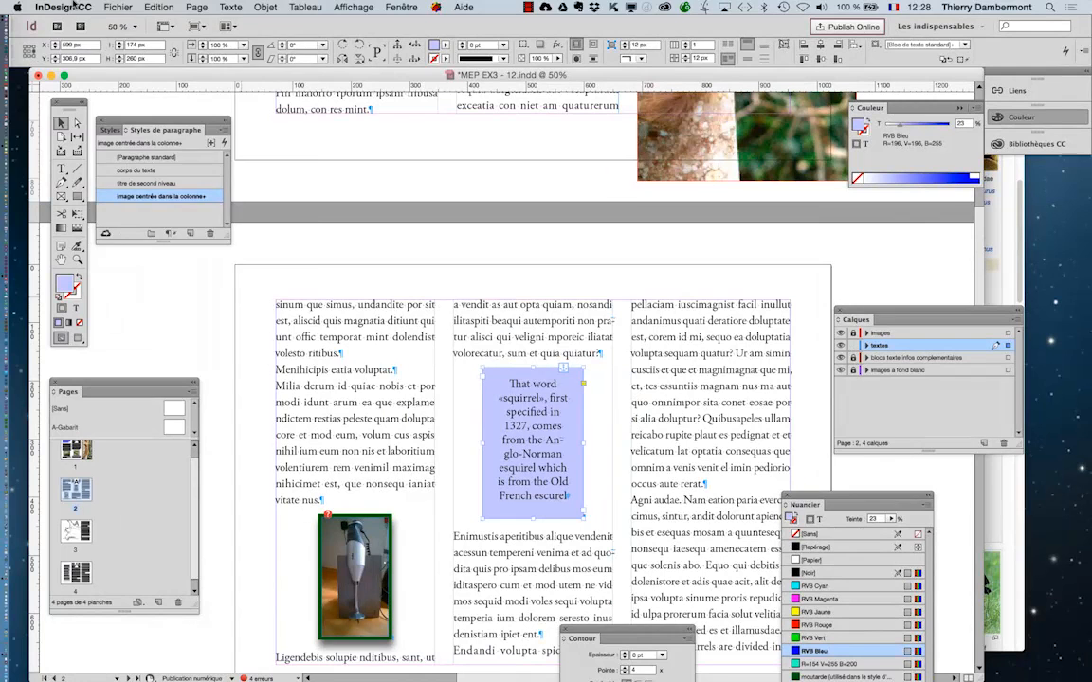
- Save the document under the new name "MEP EX3 - 13.indd"
left_click(117, 6)
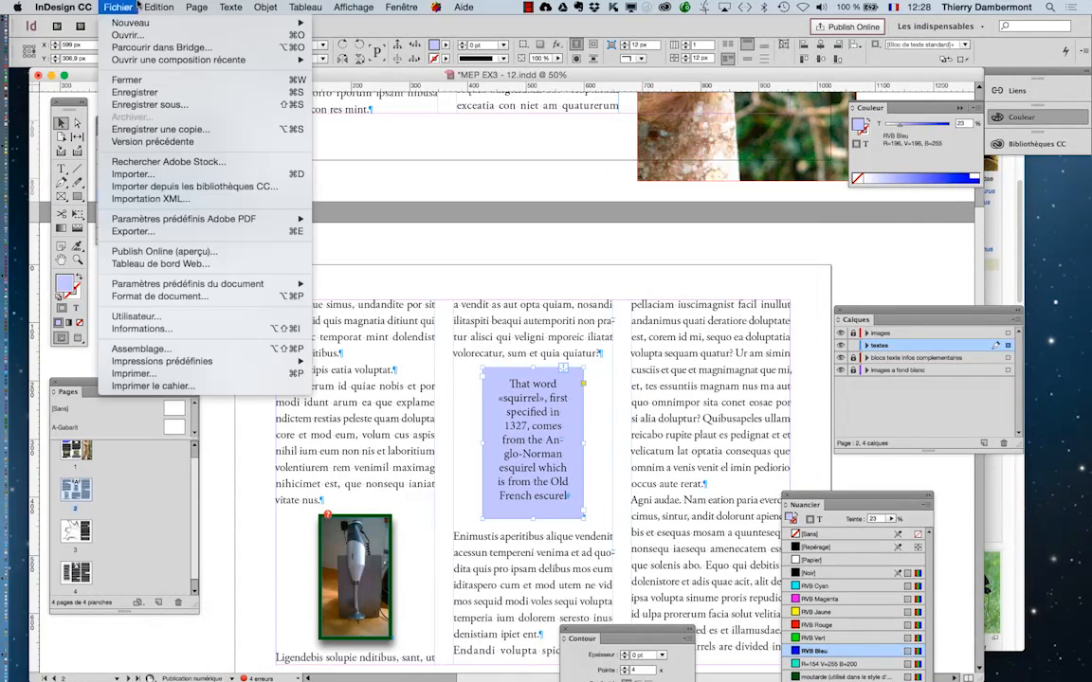
key("super+s")
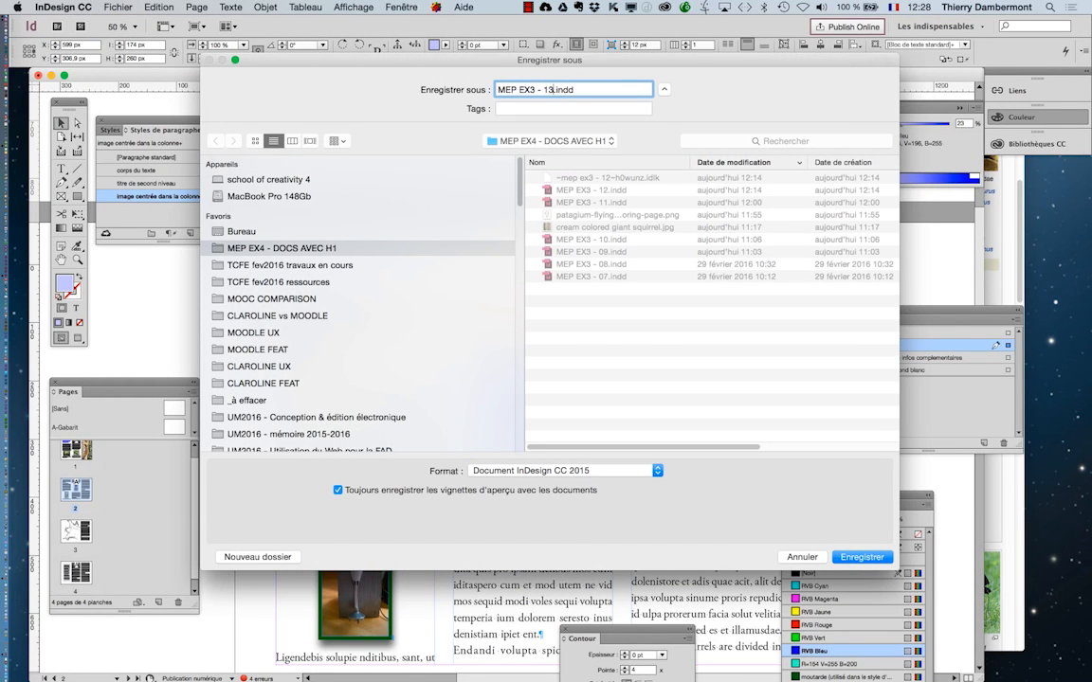
left_click(866, 560)
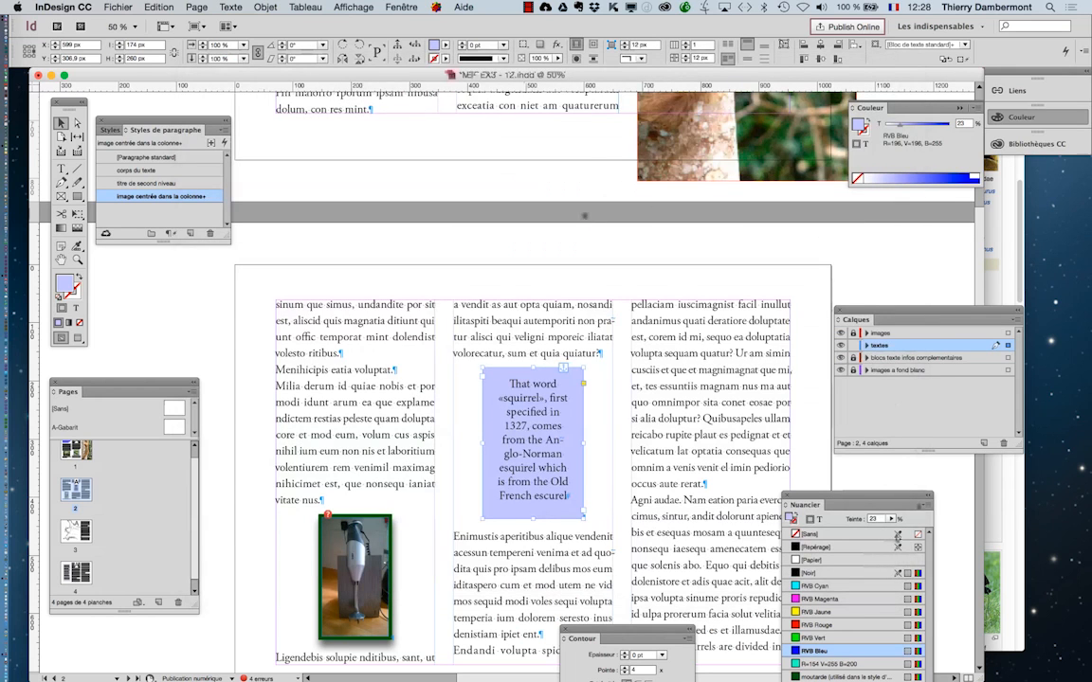
- Switch to Finder, open a new window and connect to the server smb://1ti-mac.Tech-Info.Heaj.Edu/net-1ti
key("super+Tab")
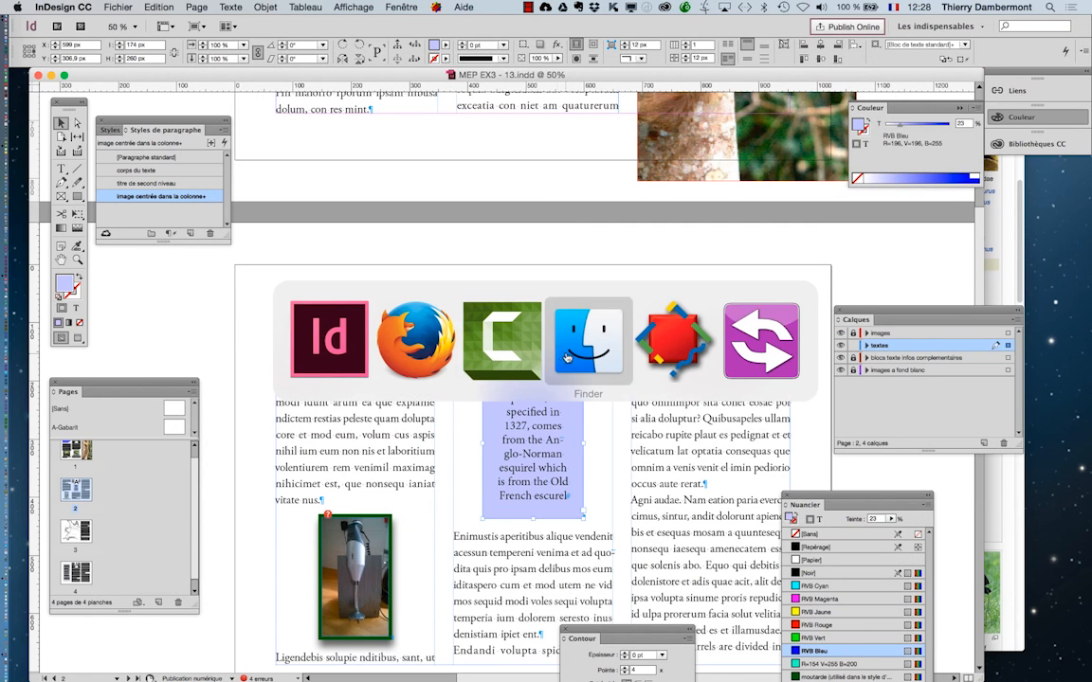
key("super+Tab")
key("super+Tab")
key("super+Tab")
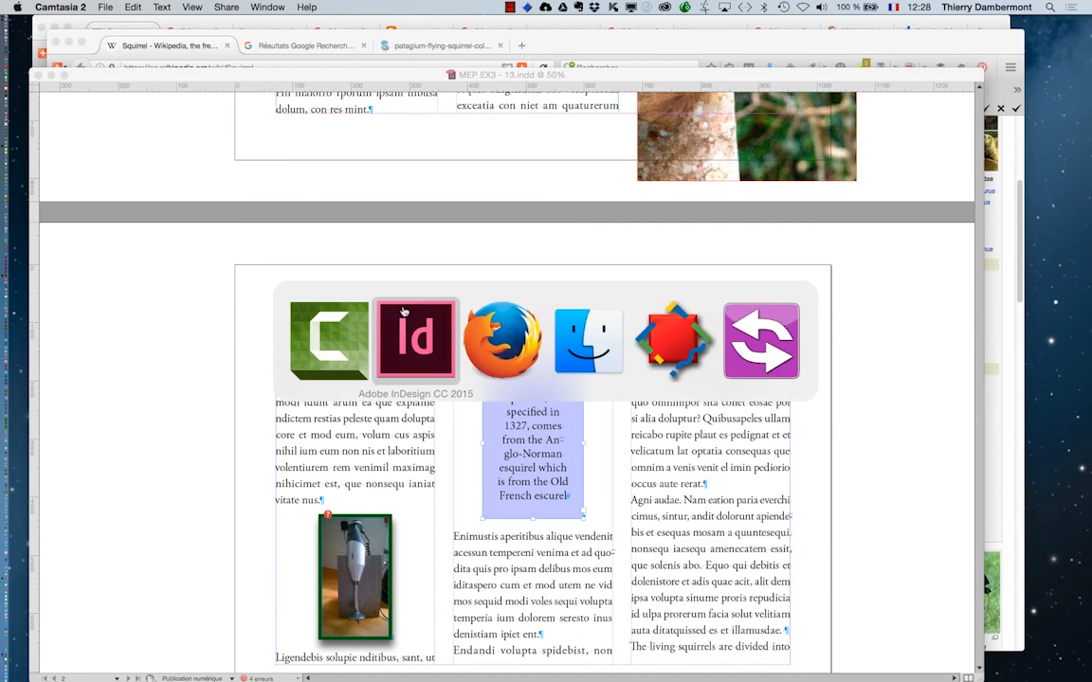
left_click(91, 7)
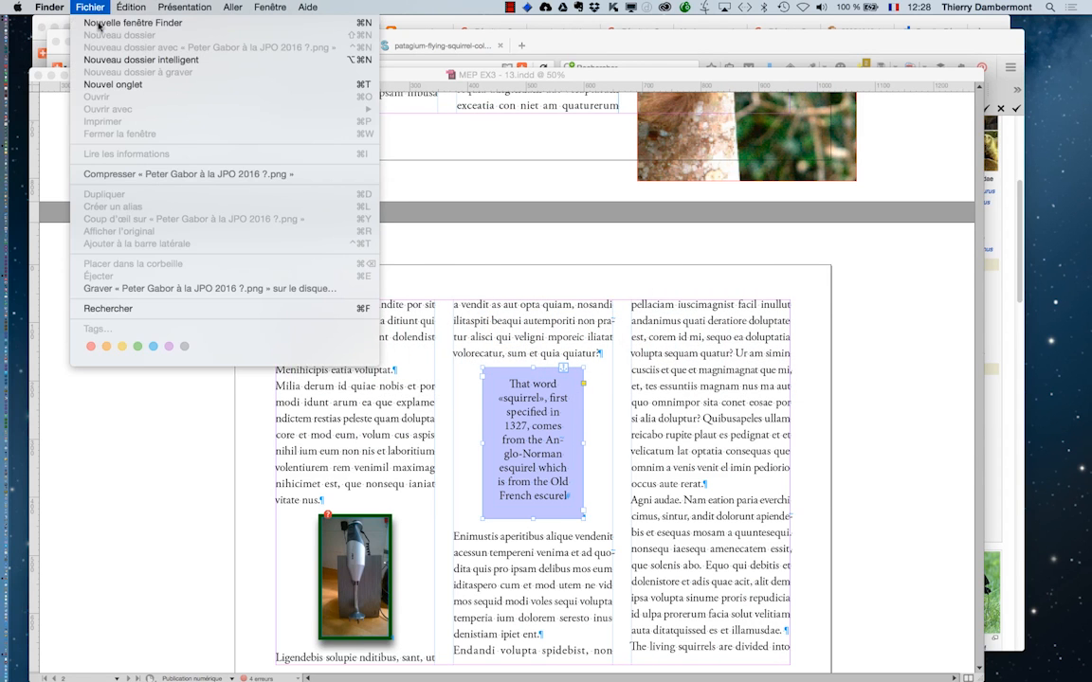
left_click(132, 21)
left_click(233, 7)
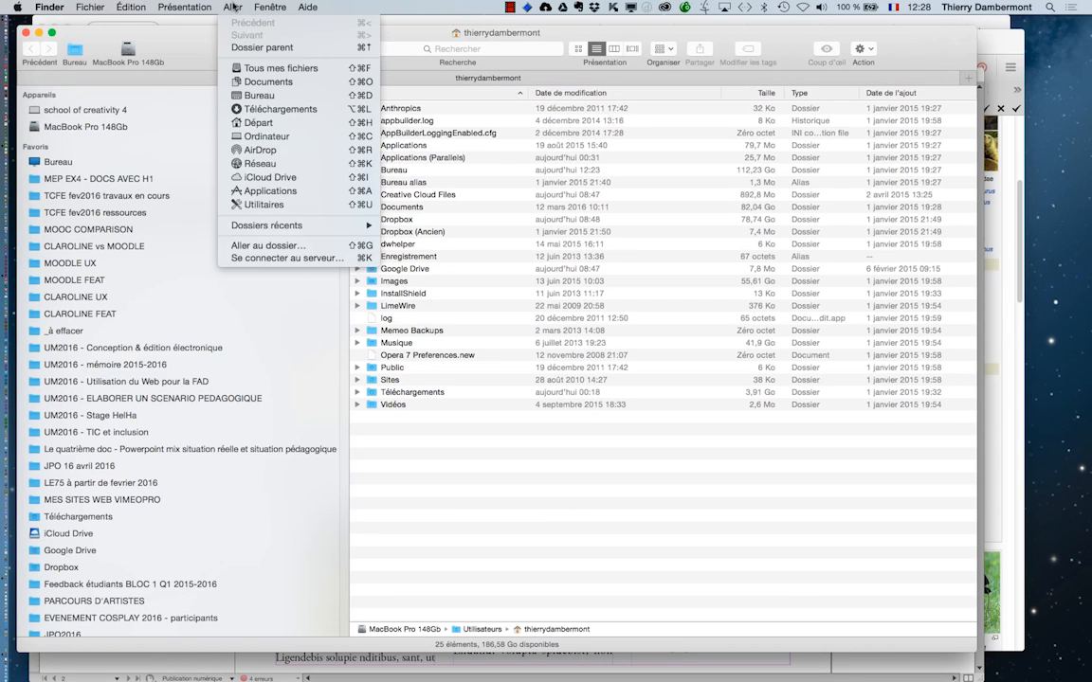
left_click(283, 257)
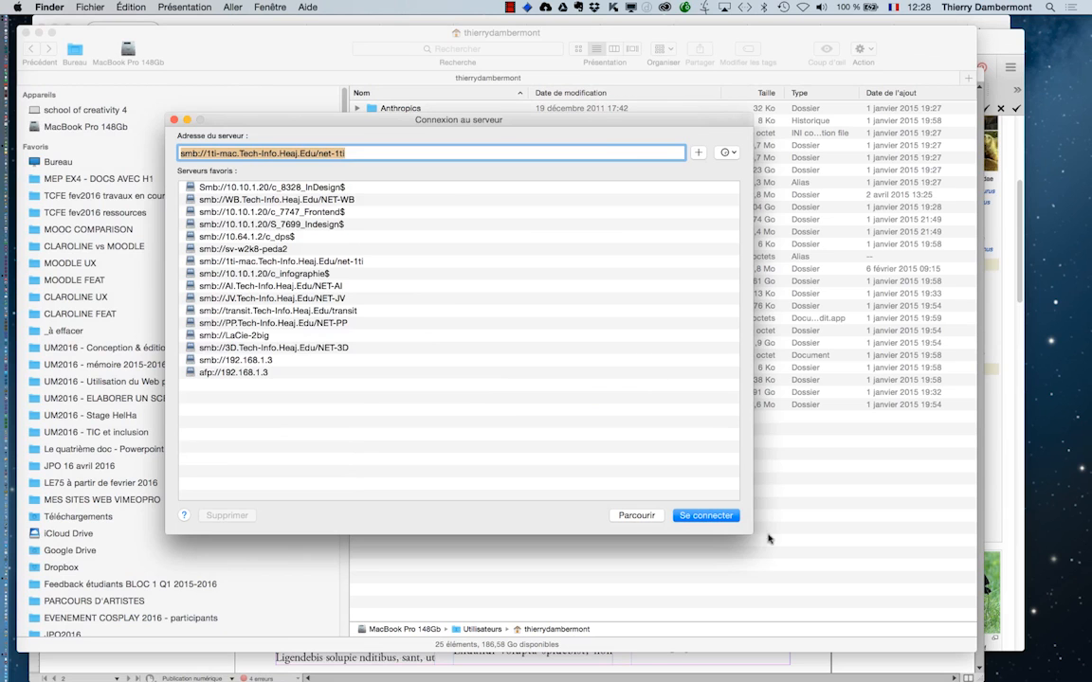
left_click(706, 515)
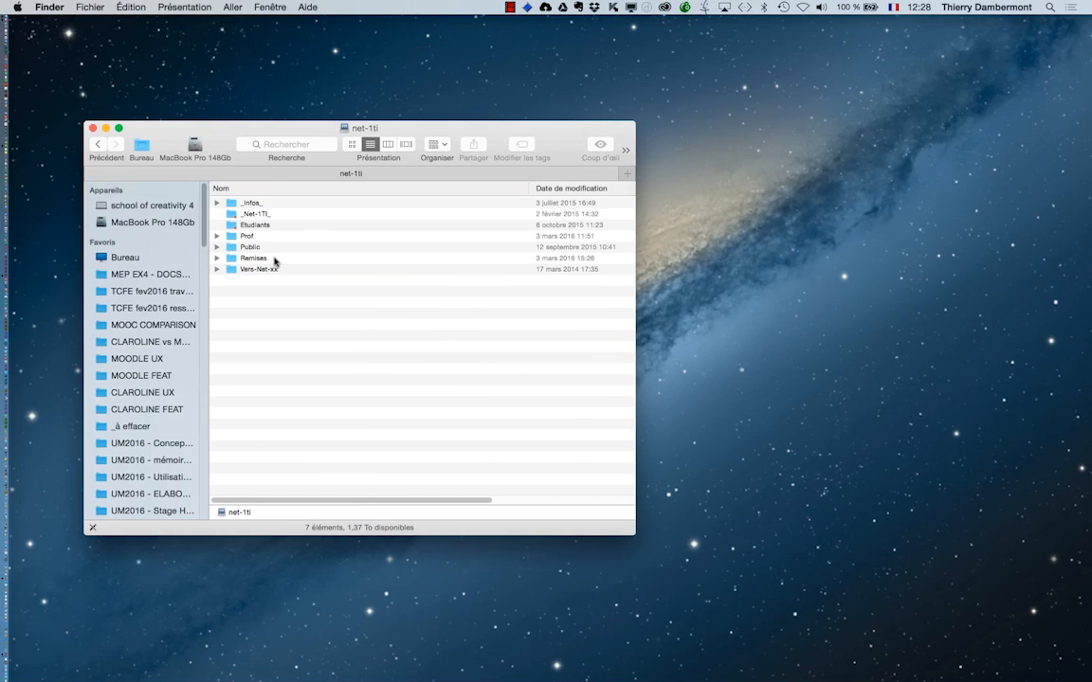
- Open the "Remises" folder on the server and enter the teacher's personal folder
left_click(274, 258)
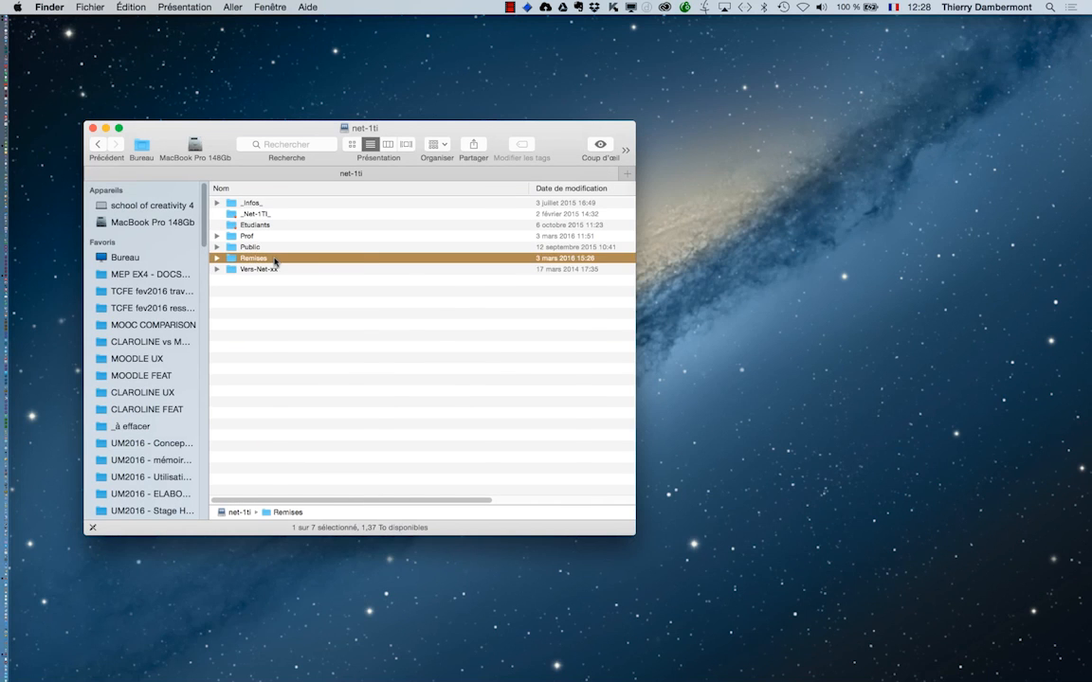
double_click(274, 260)
scroll(277, 243, "up", 1)
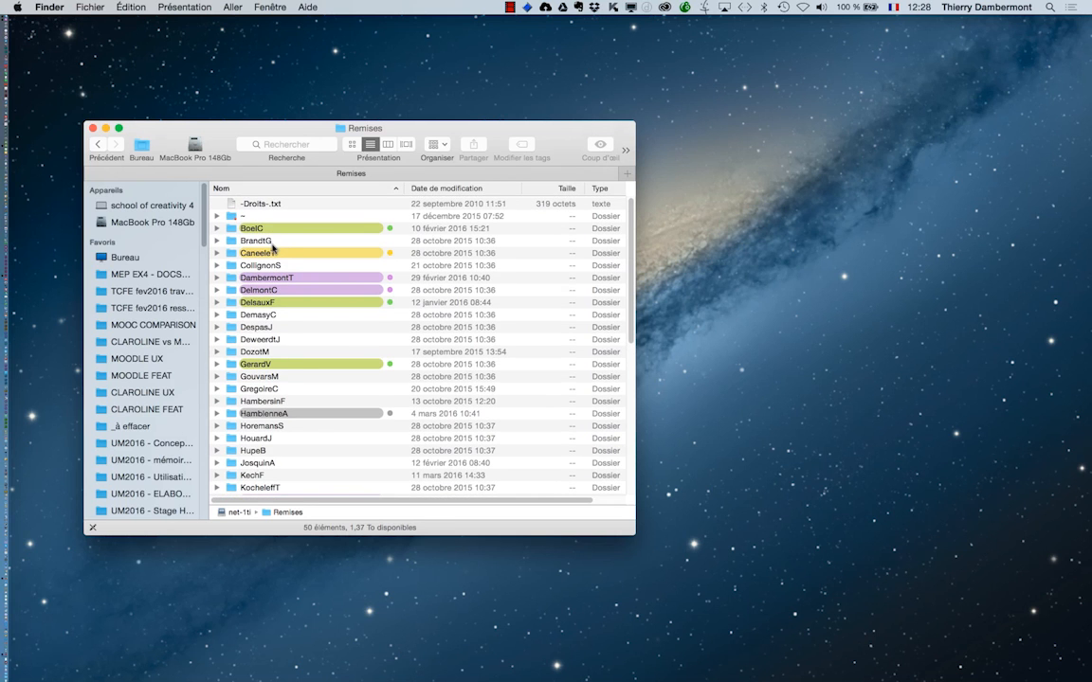
double_click(275, 277)
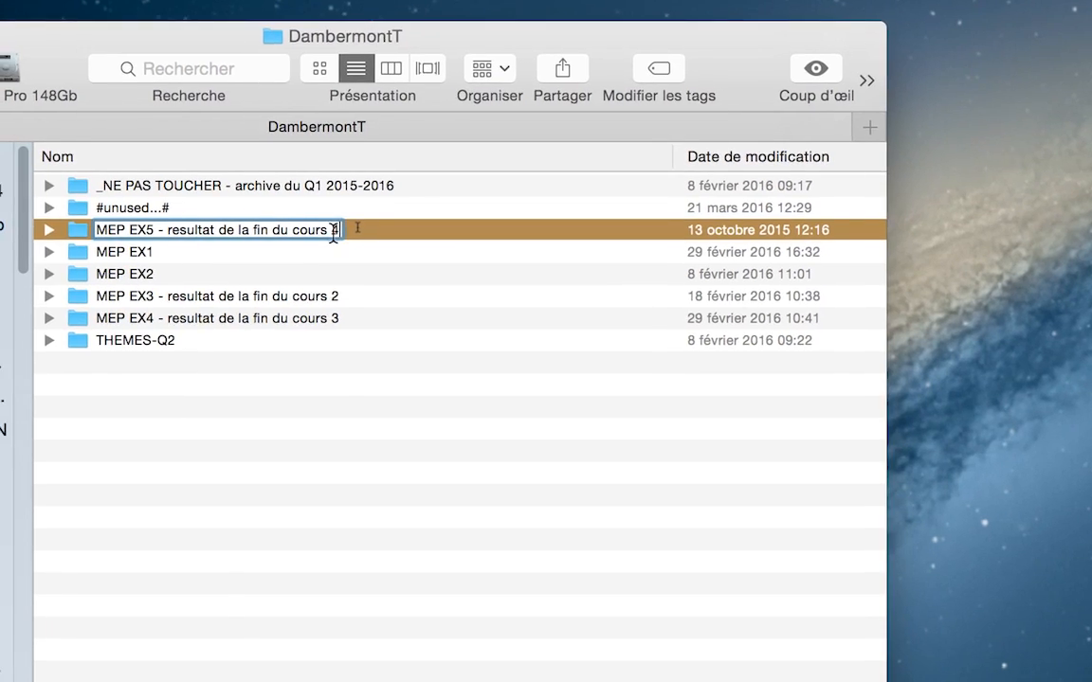
- Rename the new folder as "MEP EX5 - resultat de la fin du cours 4"
key("BackSpace")
type("4")
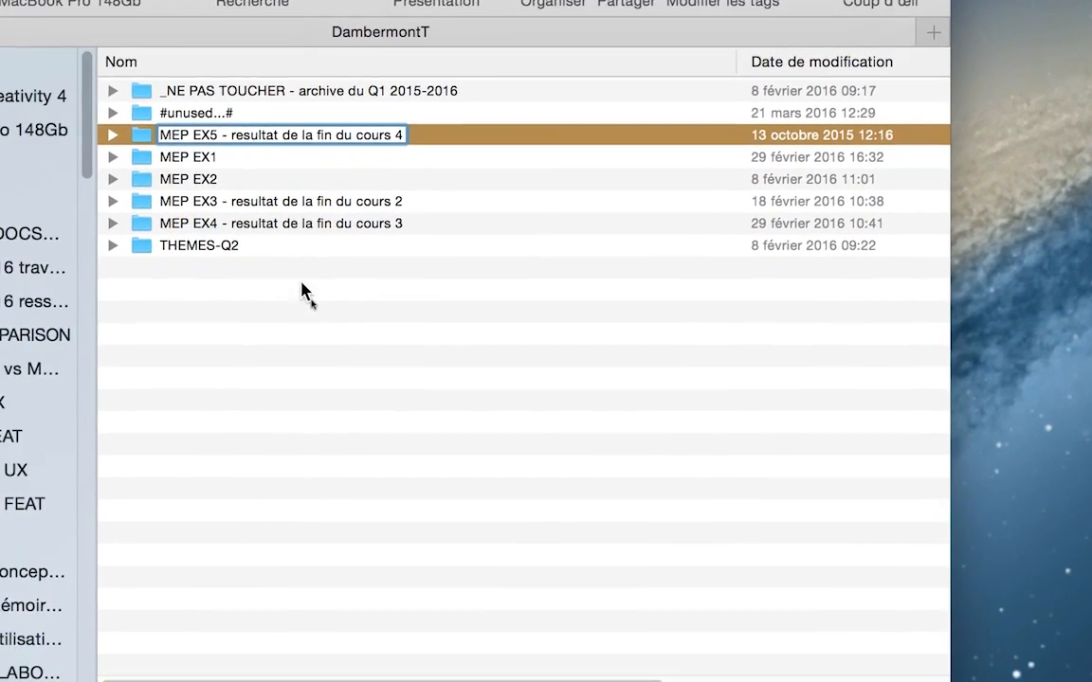
key("Return")
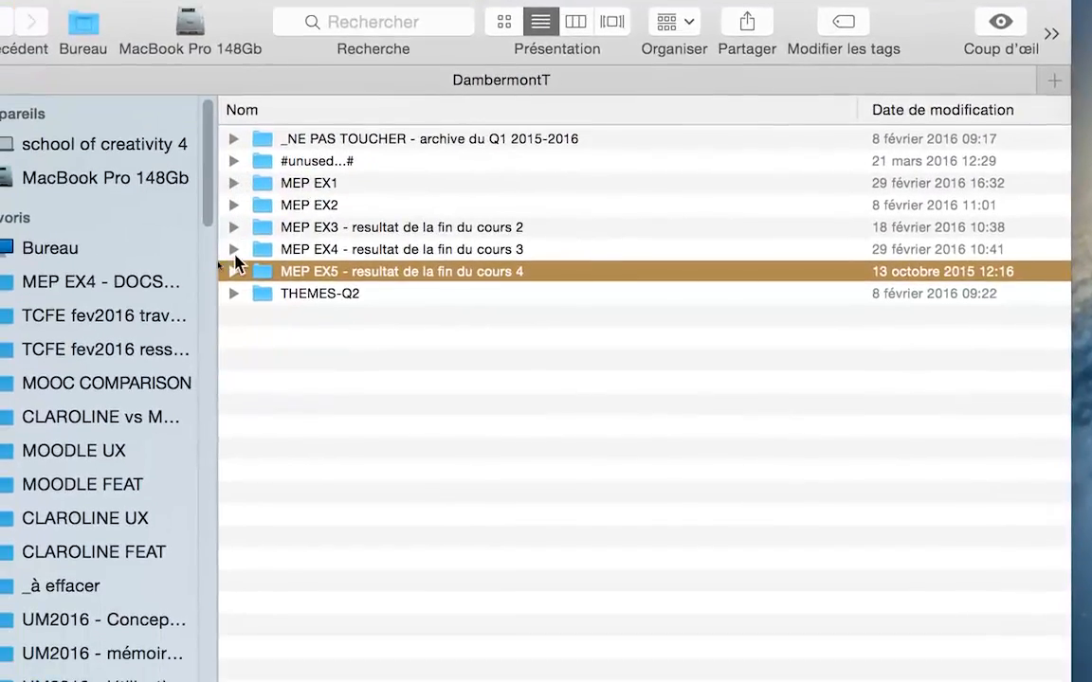
- Permanently delete the subfolders B1A1 through B1E2 from the folder "MEP EX5 - resultat de la fin du cours 4"
left_click(234, 267)
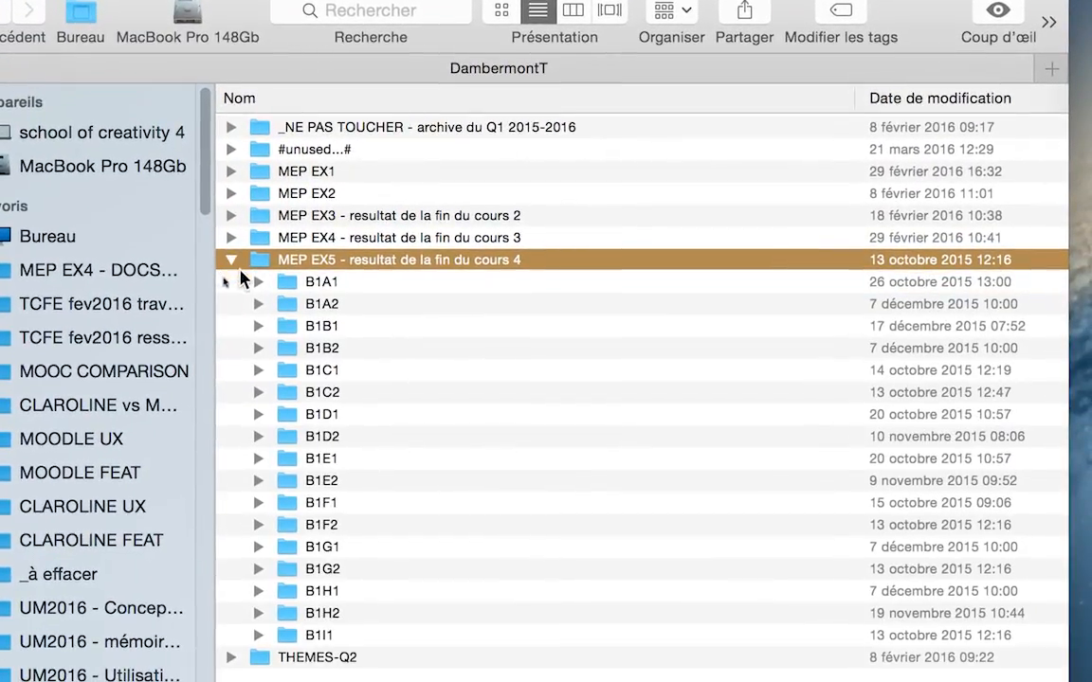
key("Down")
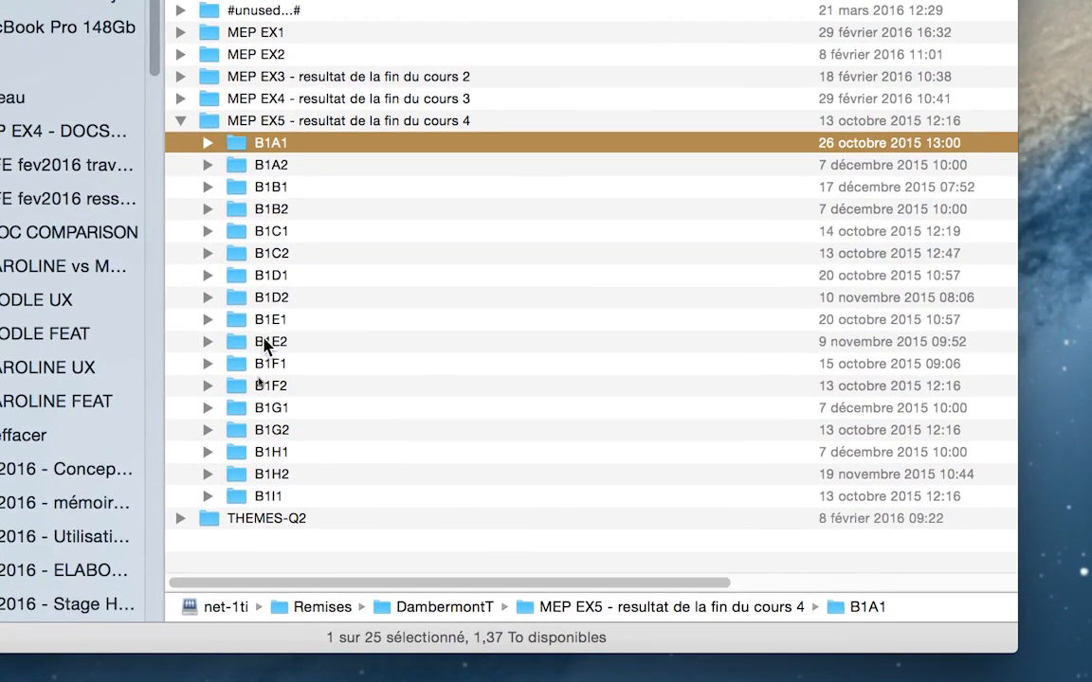
left_click(274, 372, "shift")
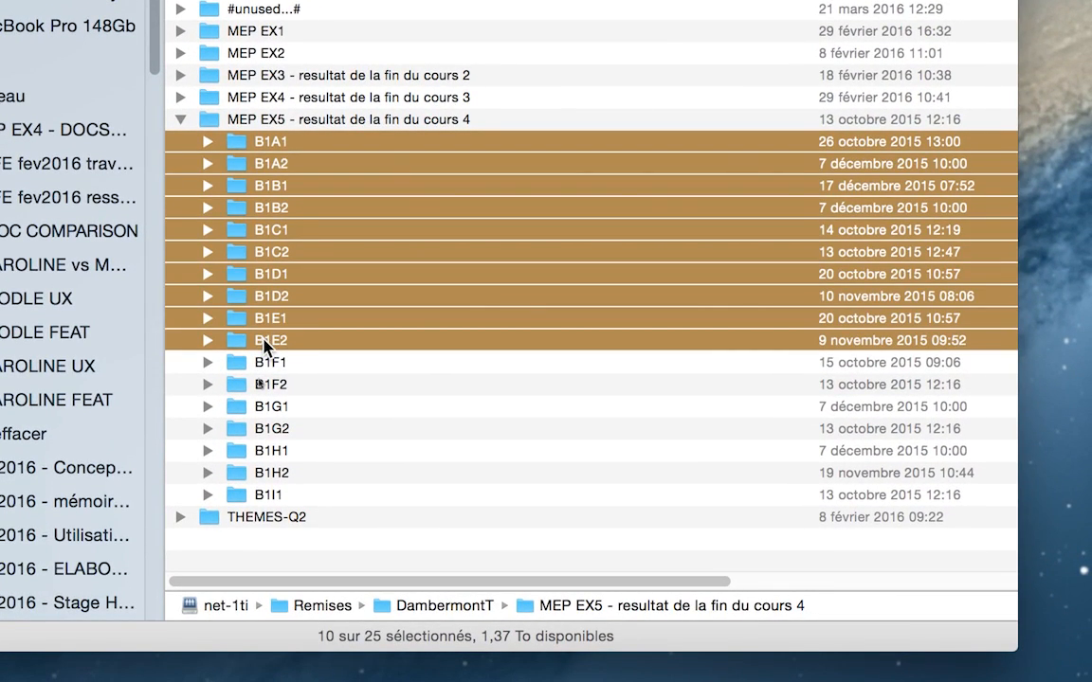
key("super+alt+BackSpace")
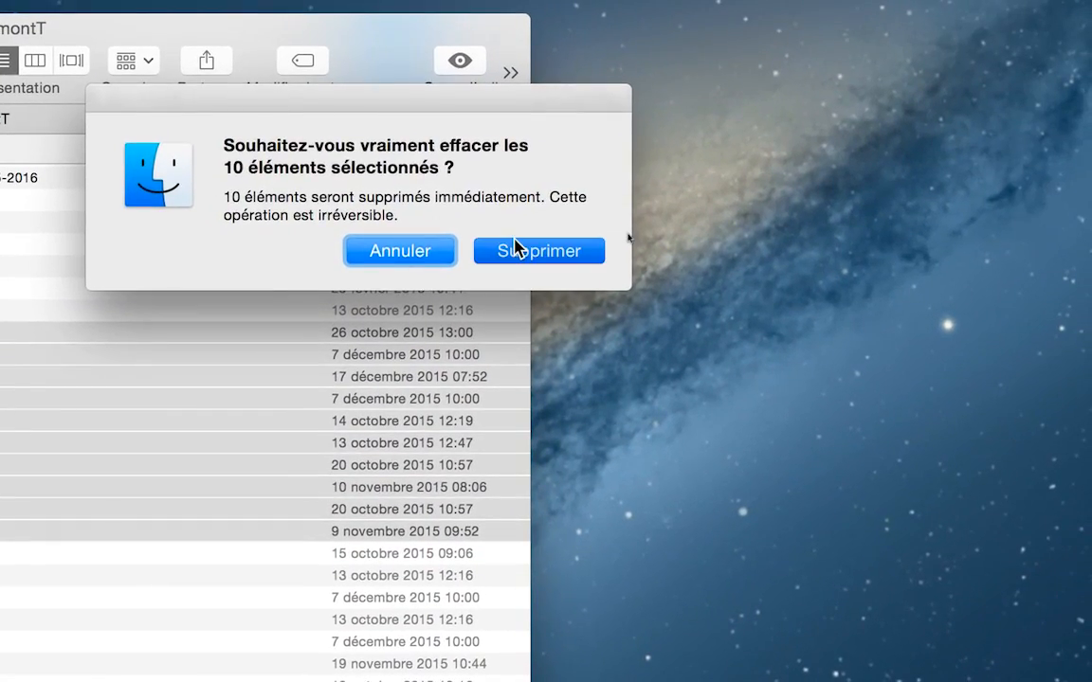
left_click(515, 248)
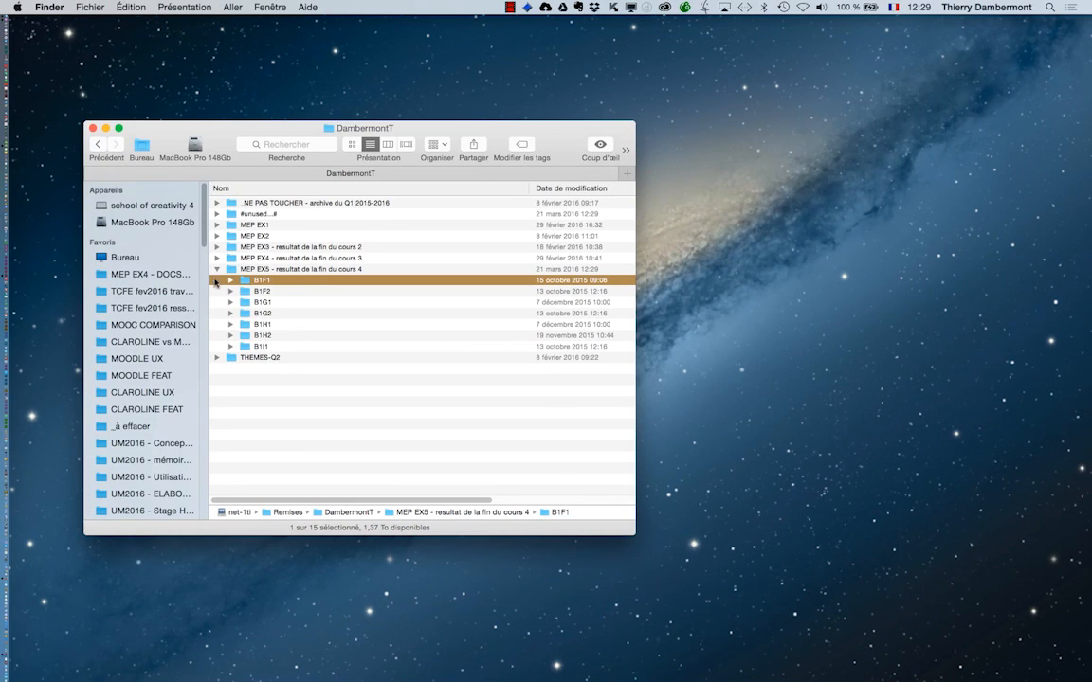
- Collapse the folder "MEP EX5 - resultat de la fin du cours 4" and close the server window
left_click(214, 272)
left_click(215, 271)
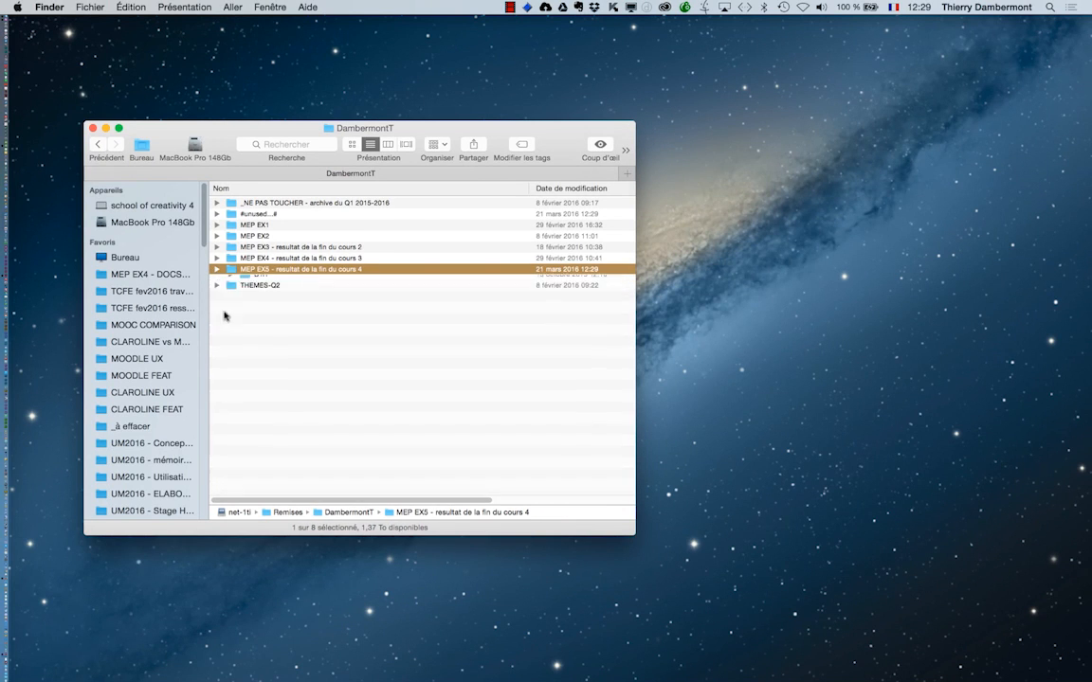
left_click(271, 387)
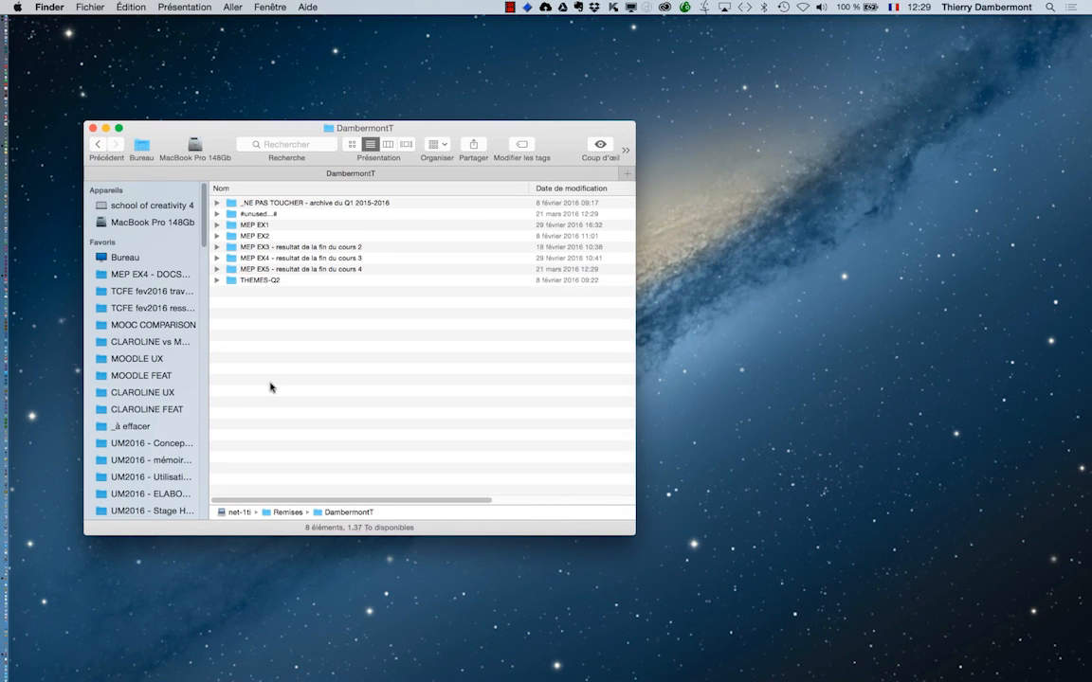
left_click(93, 128)
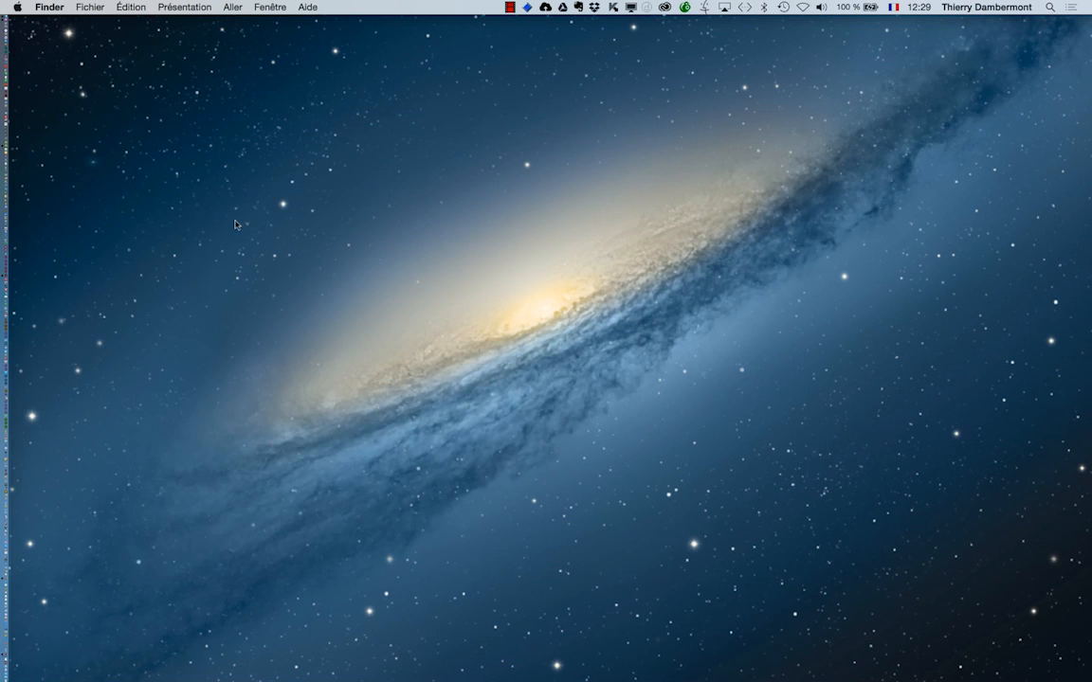